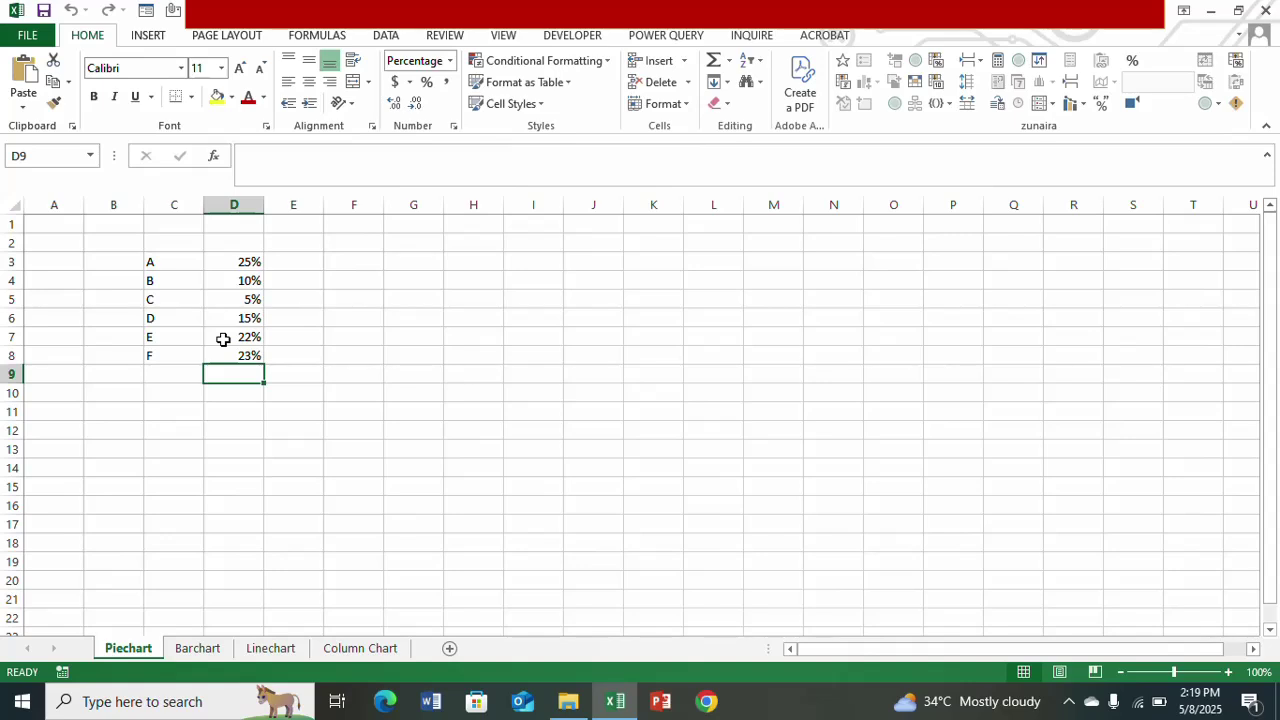
Step: Sort the percentages in D3:D8 in ascending order, expanding the selection so the letter labels move with them
{"action": "left_click", "coordinate": [183, 266]}
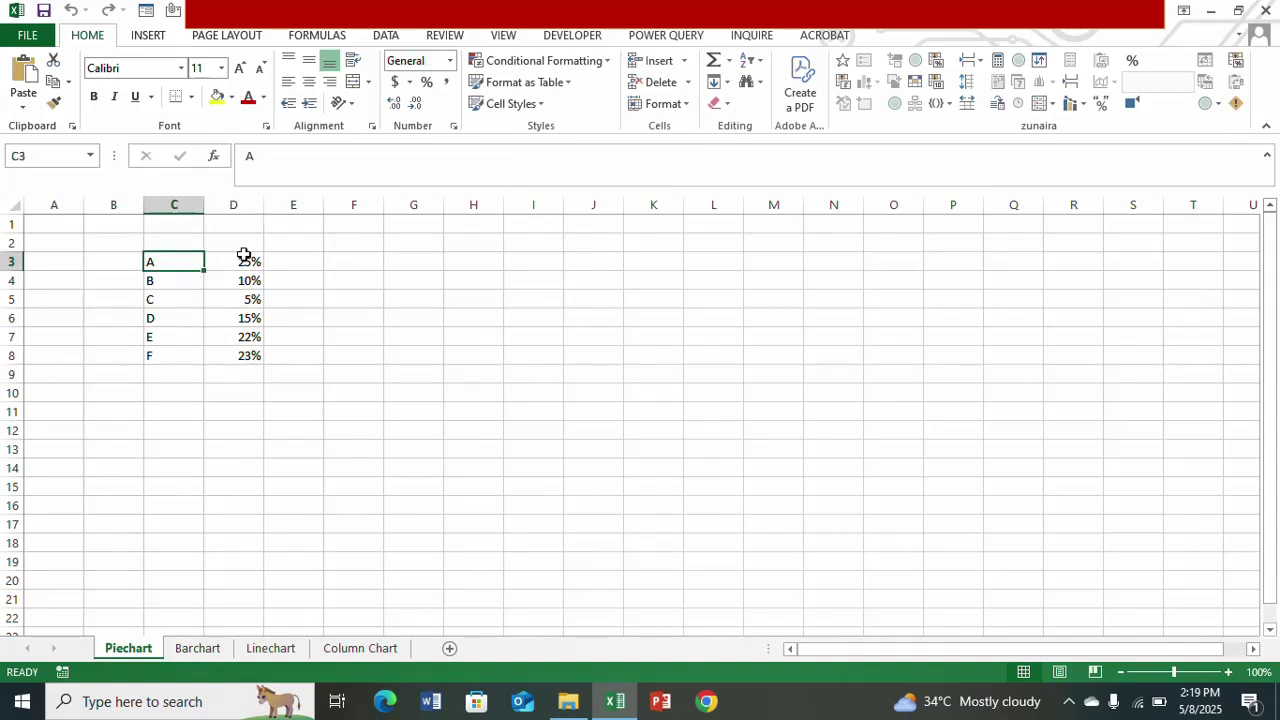
{"action": "left_click_drag", "start_coordinate": [244, 256], "coordinate": [229, 353]}
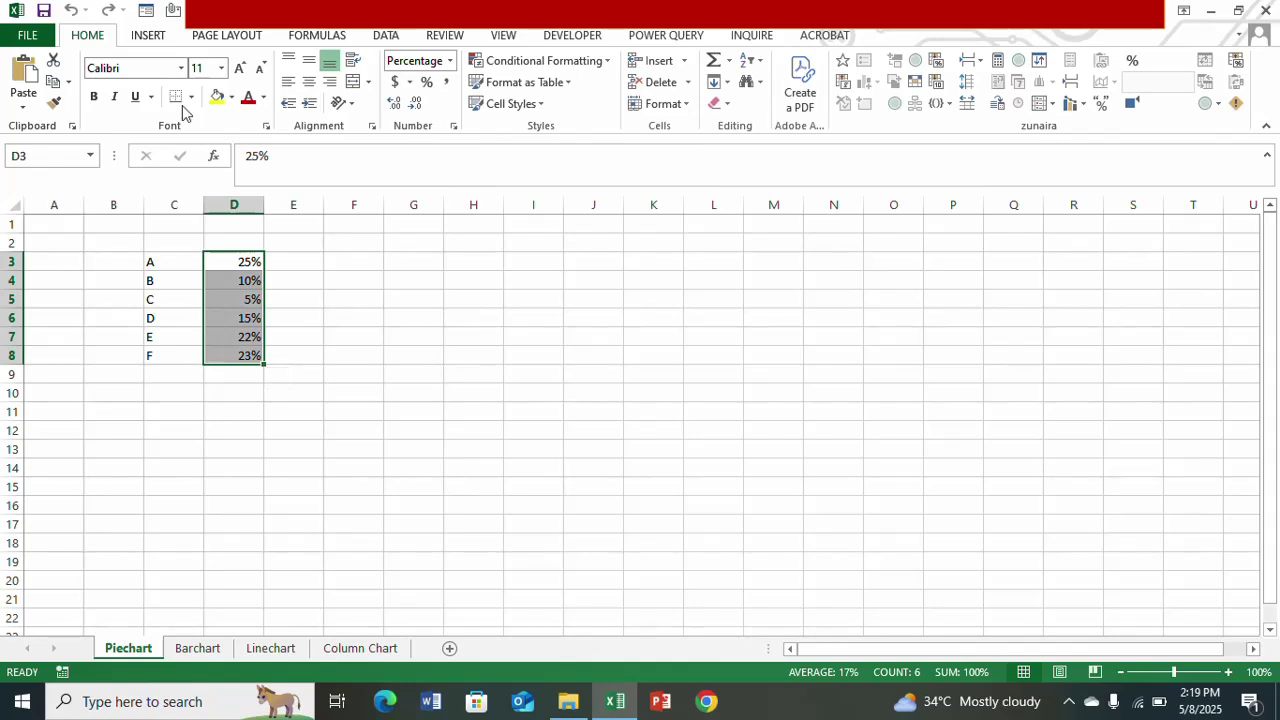
{"action": "left_click", "coordinate": [386, 35]}
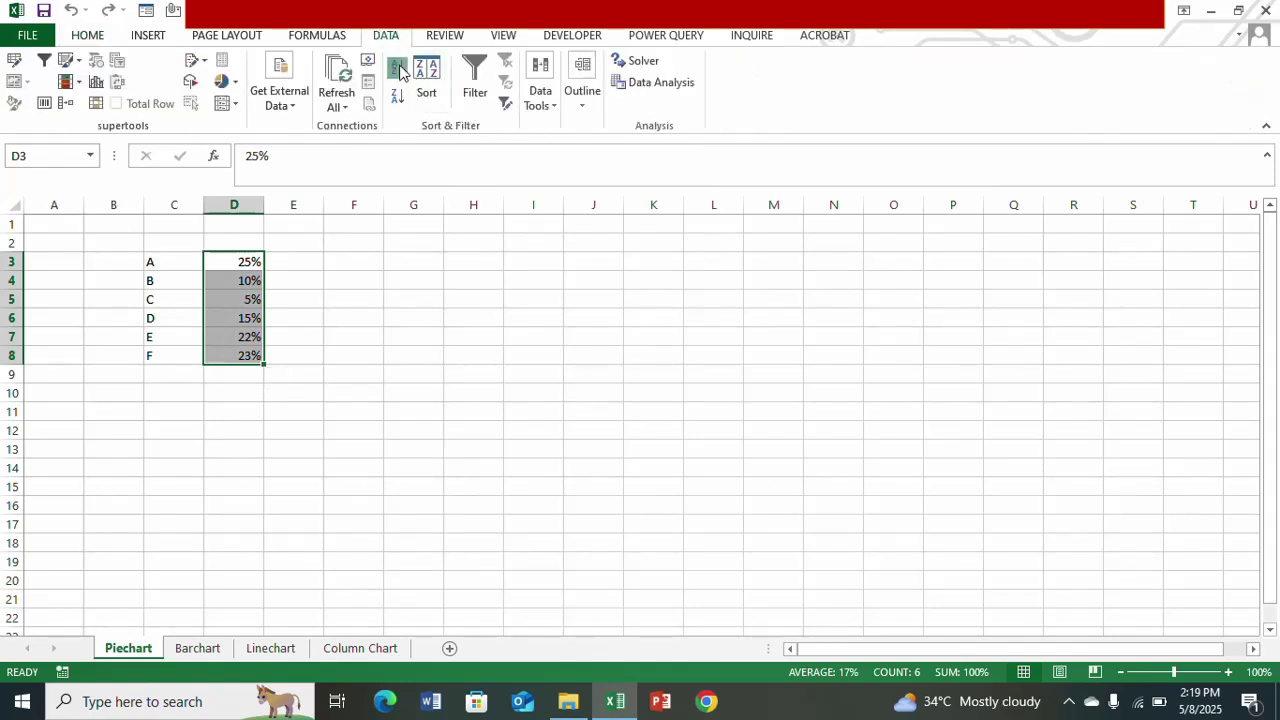
{"action": "left_click", "coordinate": [399, 70]}
{"action": "left_click", "coordinate": [457, 550]}
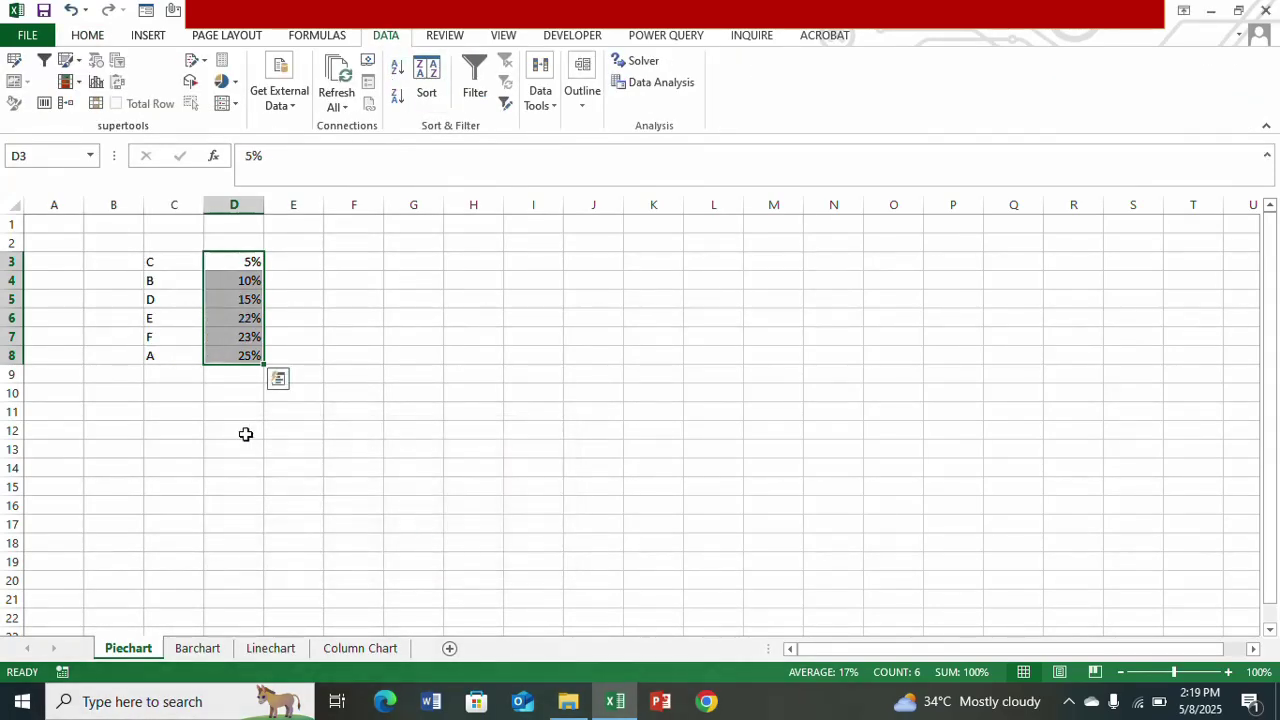
{"action": "left_click", "coordinate": [245, 434]}
Step: Insert a 2-D pie chart from the data in C3:D8 and move it closer to the table
{"action": "left_click_drag", "start_coordinate": [178, 265], "coordinate": [250, 360]}
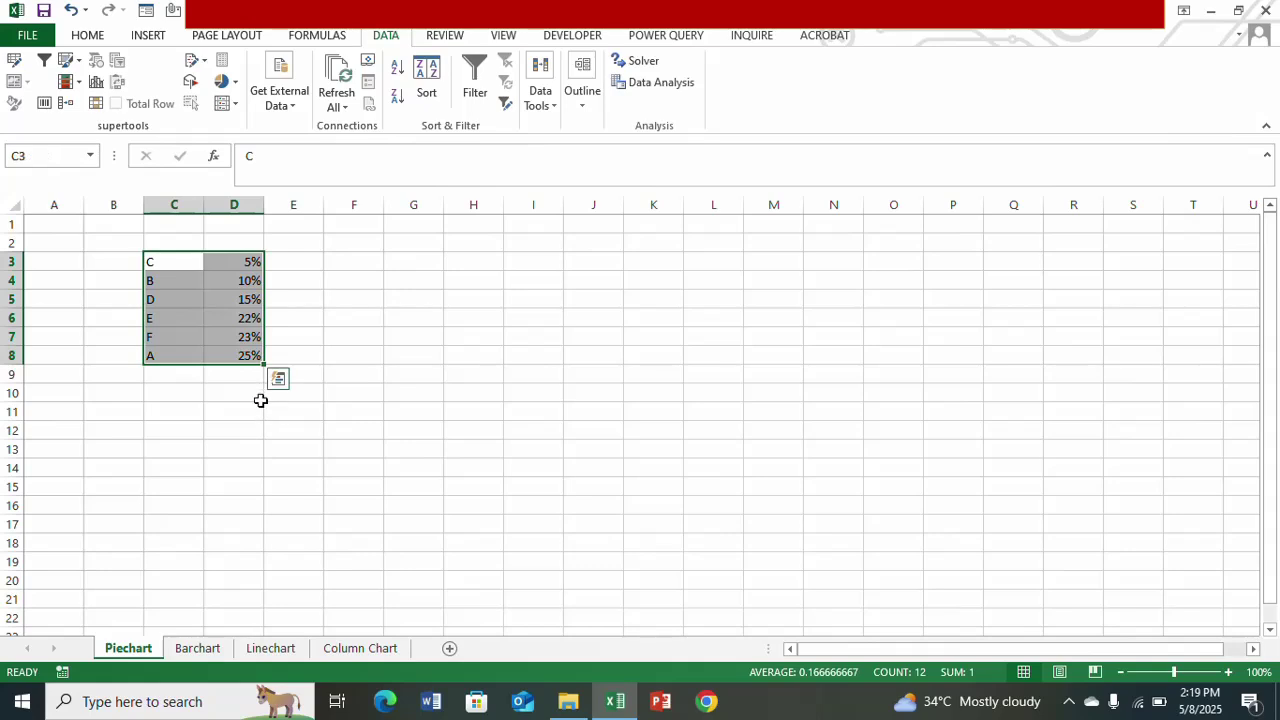
{"action": "left_click", "coordinate": [160, 37]}
{"action": "left_click", "coordinate": [535, 106]}
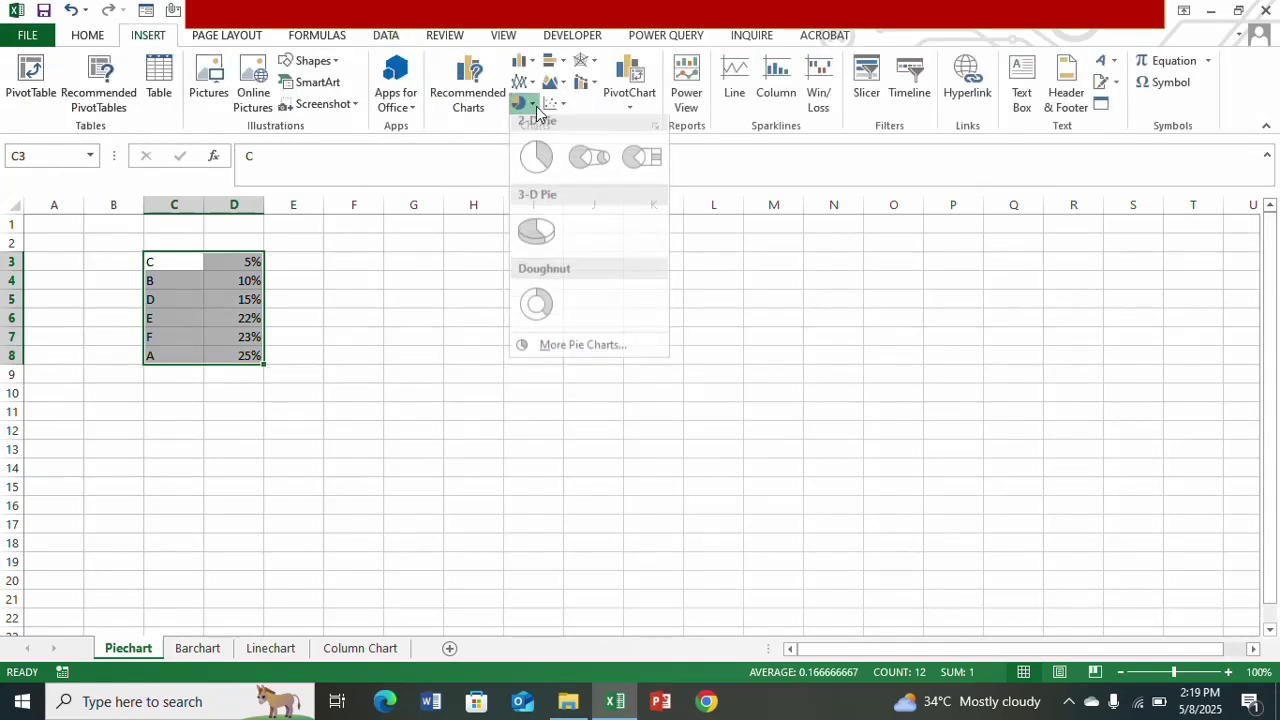
{"action": "left_click", "coordinate": [535, 165]}
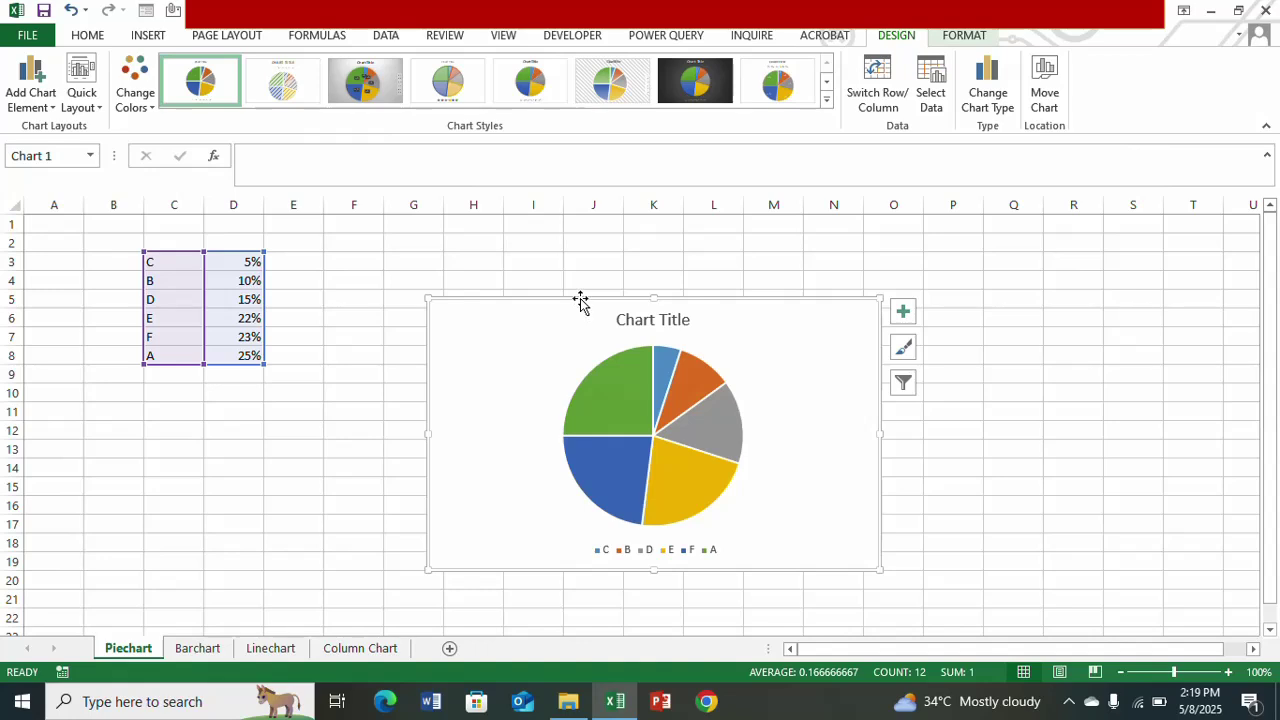
{"action": "left_click_drag", "start_coordinate": [580, 302], "coordinate": [395, 300]}
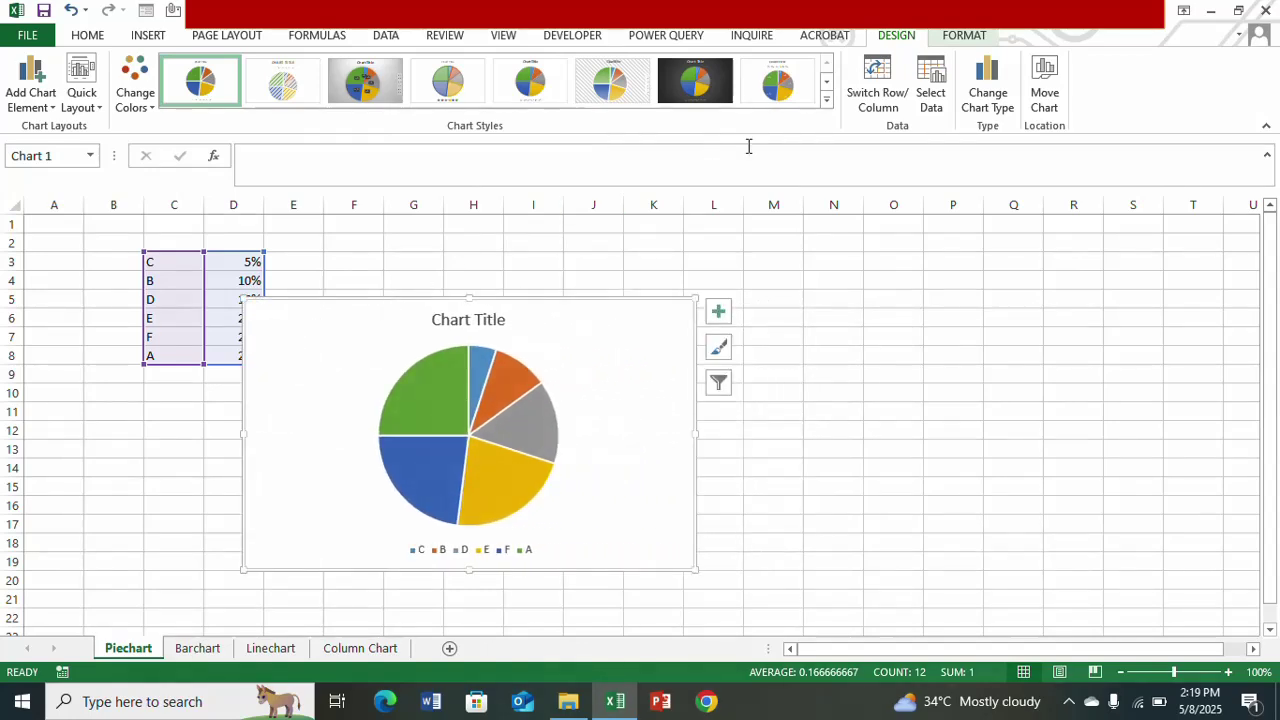
Step: Apply the chart style with a bold uppercase title and coloured category and percentage labels outside the pie slices
{"action": "left_click", "coordinate": [826, 104]}
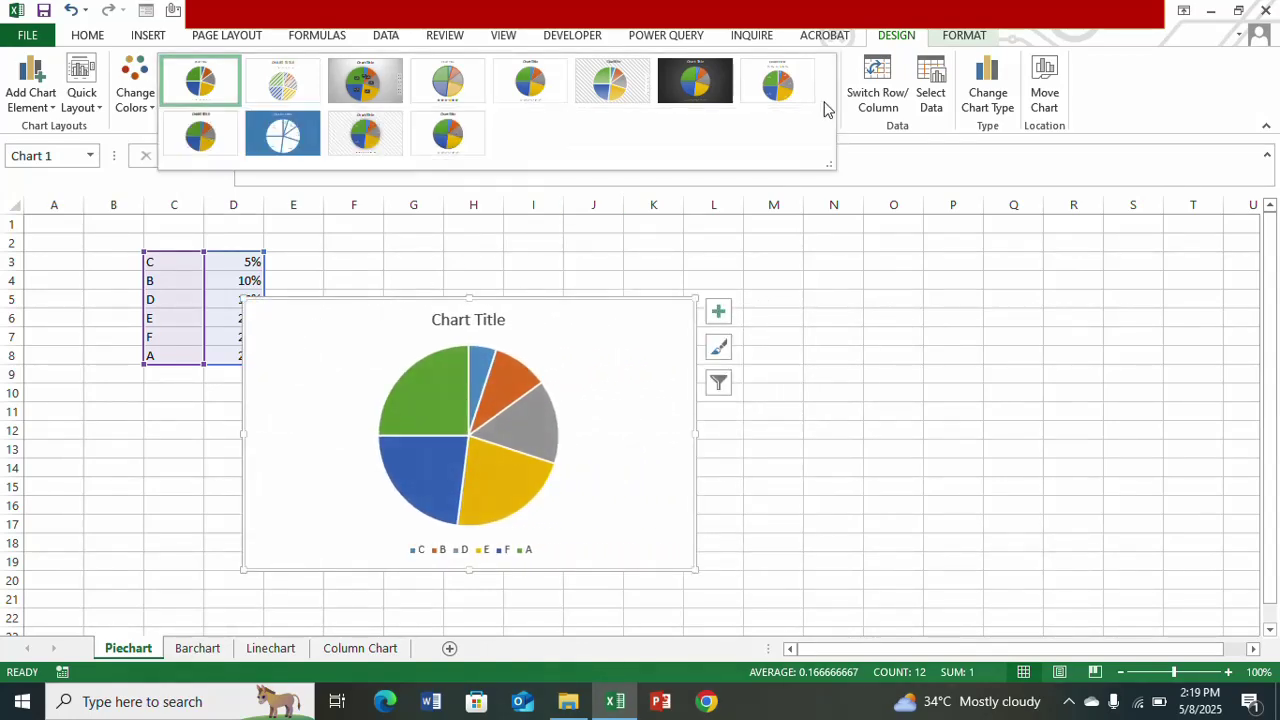
{"action": "left_click", "coordinate": [195, 135]}
{"action": "left_click", "coordinate": [718, 449]}
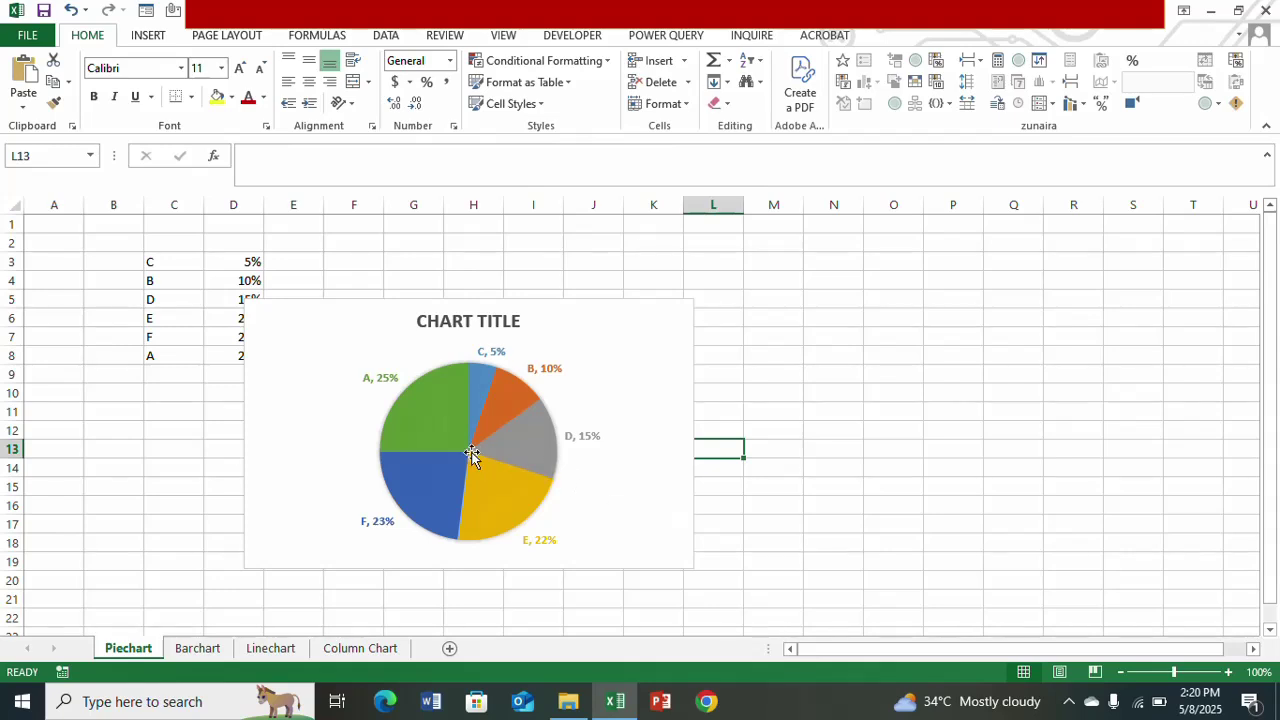
Step: Move the pie chart away from the data so it spans about columns L to S
{"action": "mouse_move", "coordinate": [436, 453]}
{"action": "left_click_drag", "start_coordinate": [385, 320], "coordinate": [829, 309]}
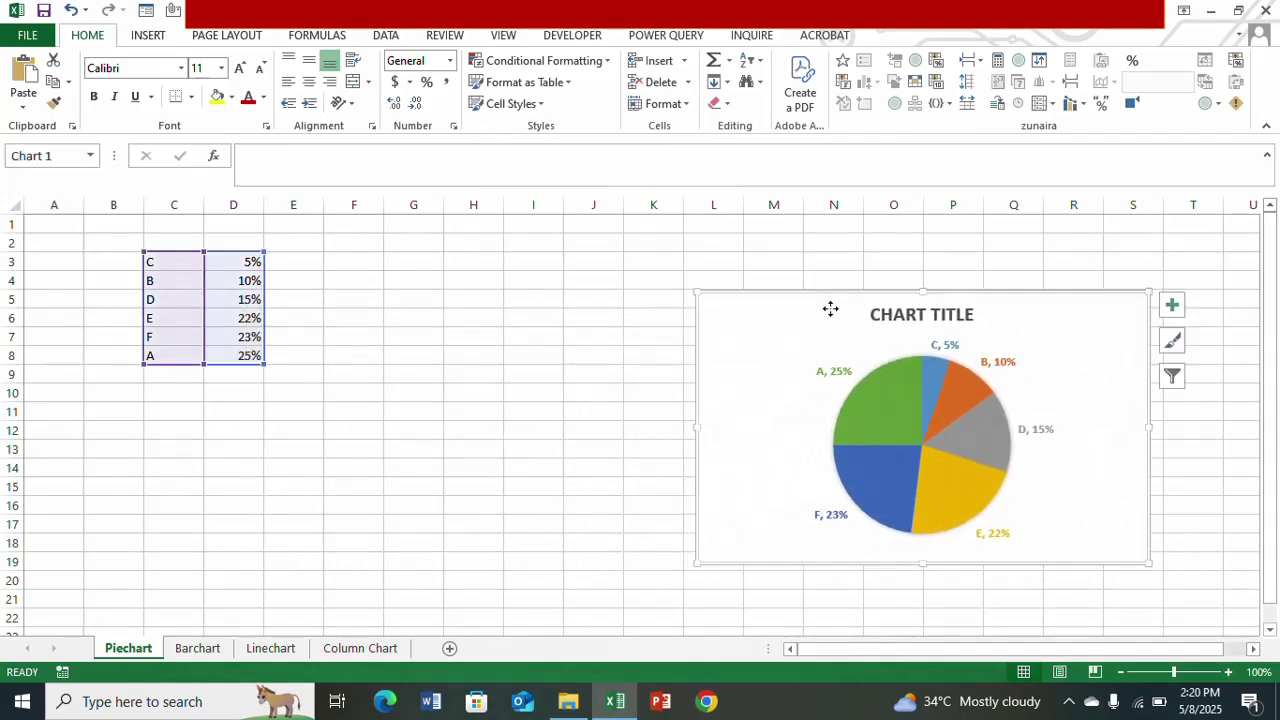
{"action": "left_click", "coordinate": [595, 417]}
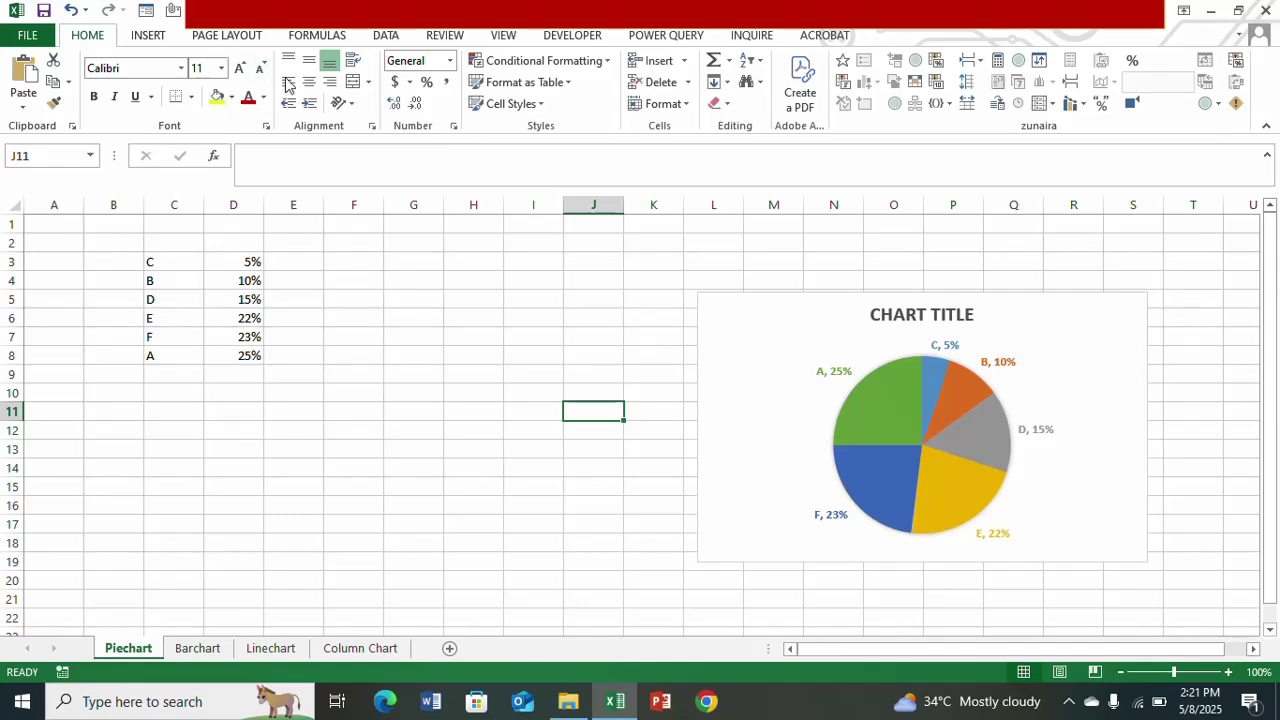
Step: Insert a Basic Pyramid SmartArt graphic and position it between the data table and the pie chart
{"action": "left_click", "coordinate": [148, 36]}
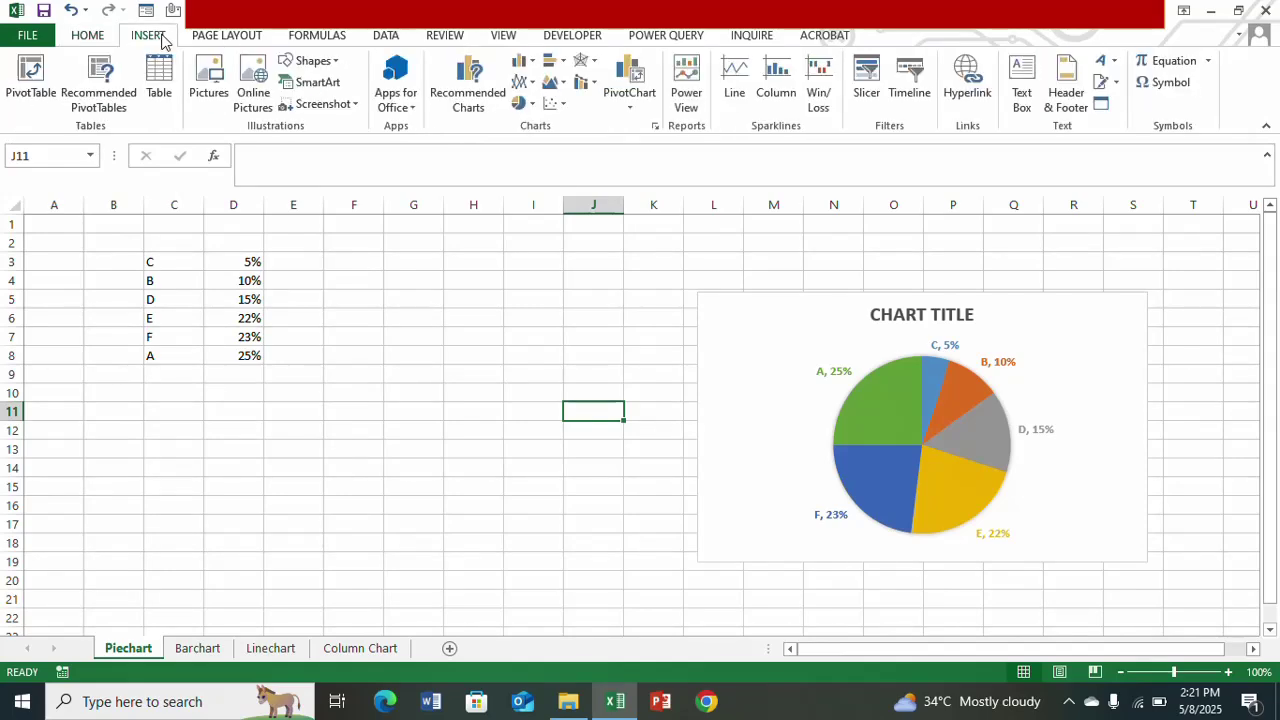
{"action": "left_click", "coordinate": [338, 86]}
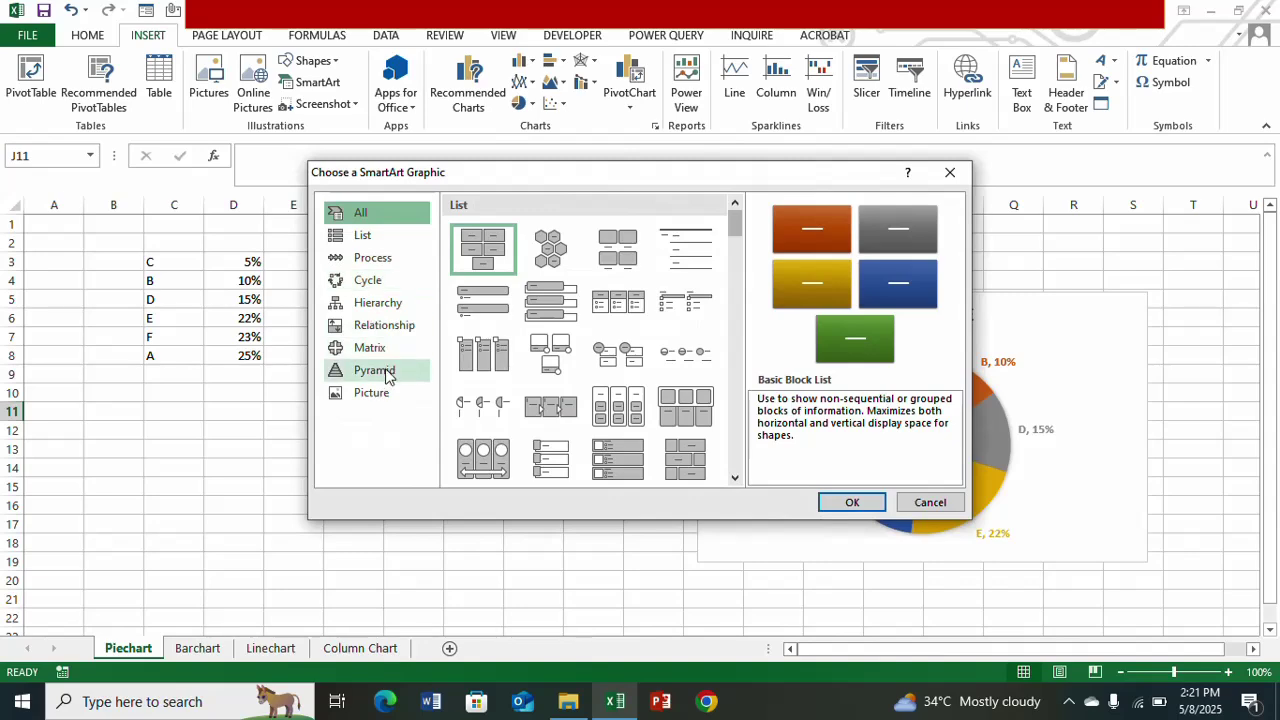
{"action": "left_click", "coordinate": [386, 372]}
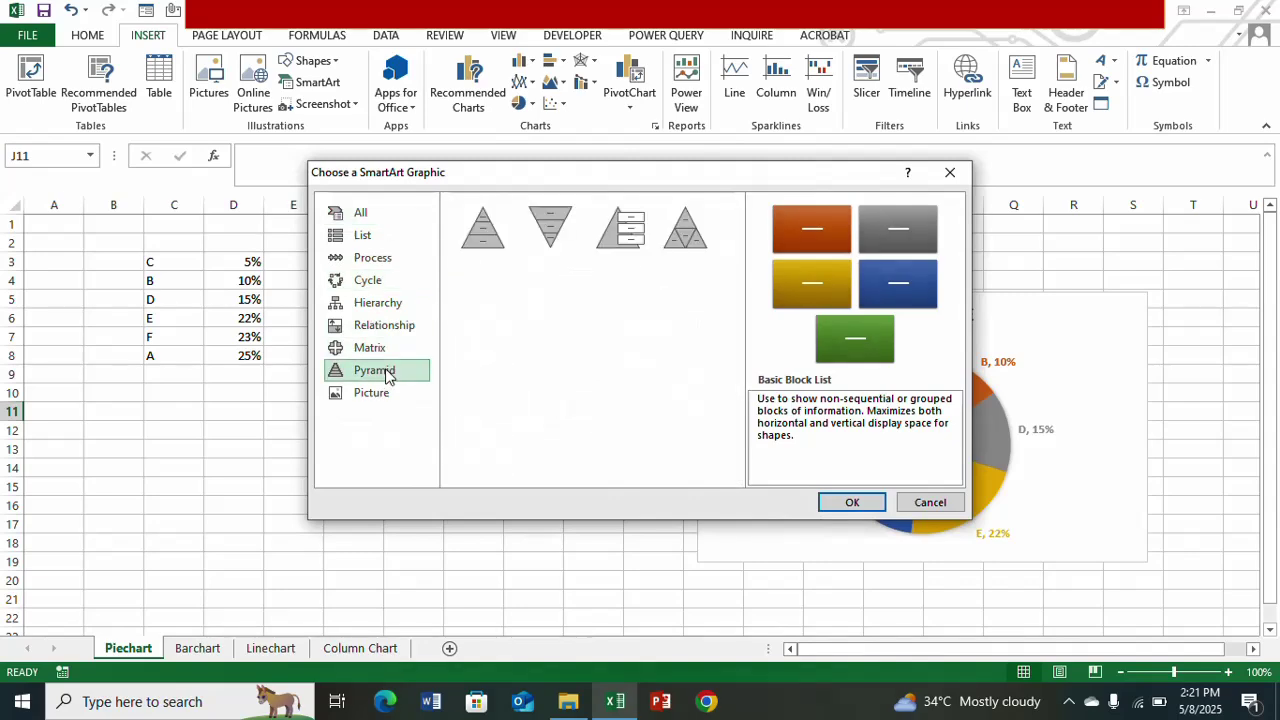
{"action": "left_click", "coordinate": [484, 238]}
{"action": "left_click", "coordinate": [830, 503]}
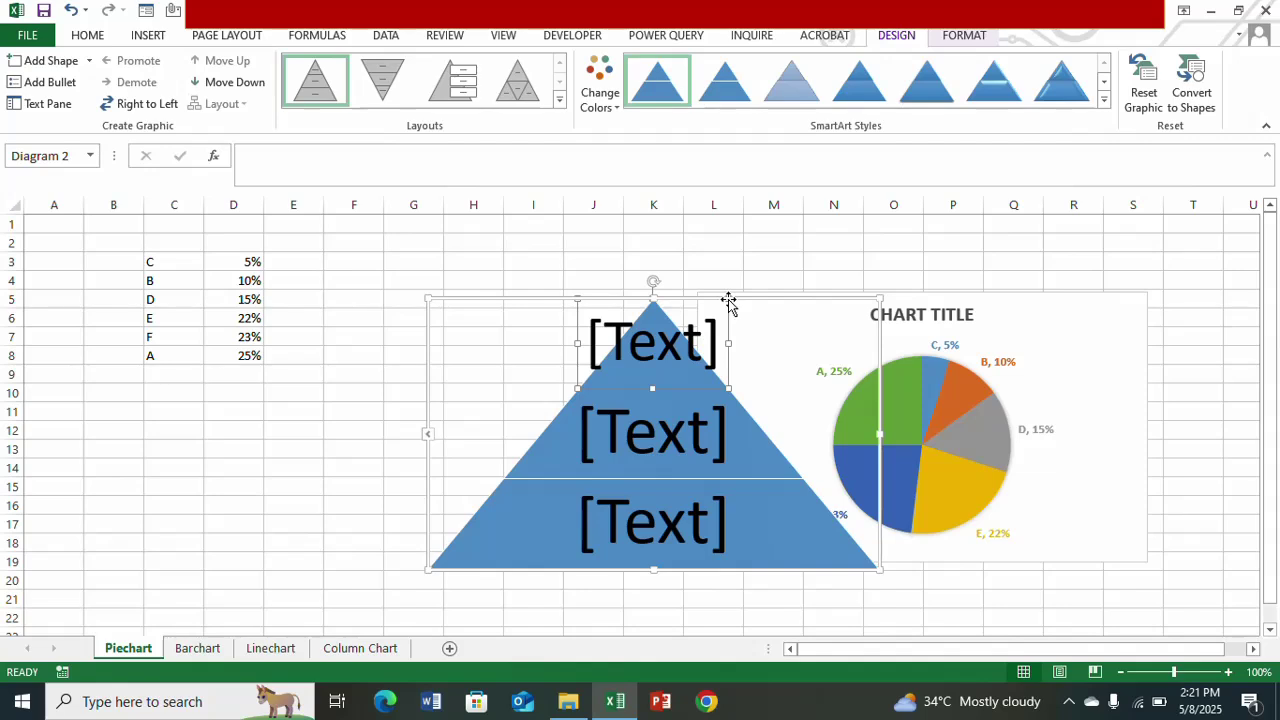
{"action": "left_click_drag", "start_coordinate": [728, 302], "coordinate": [607, 255]}
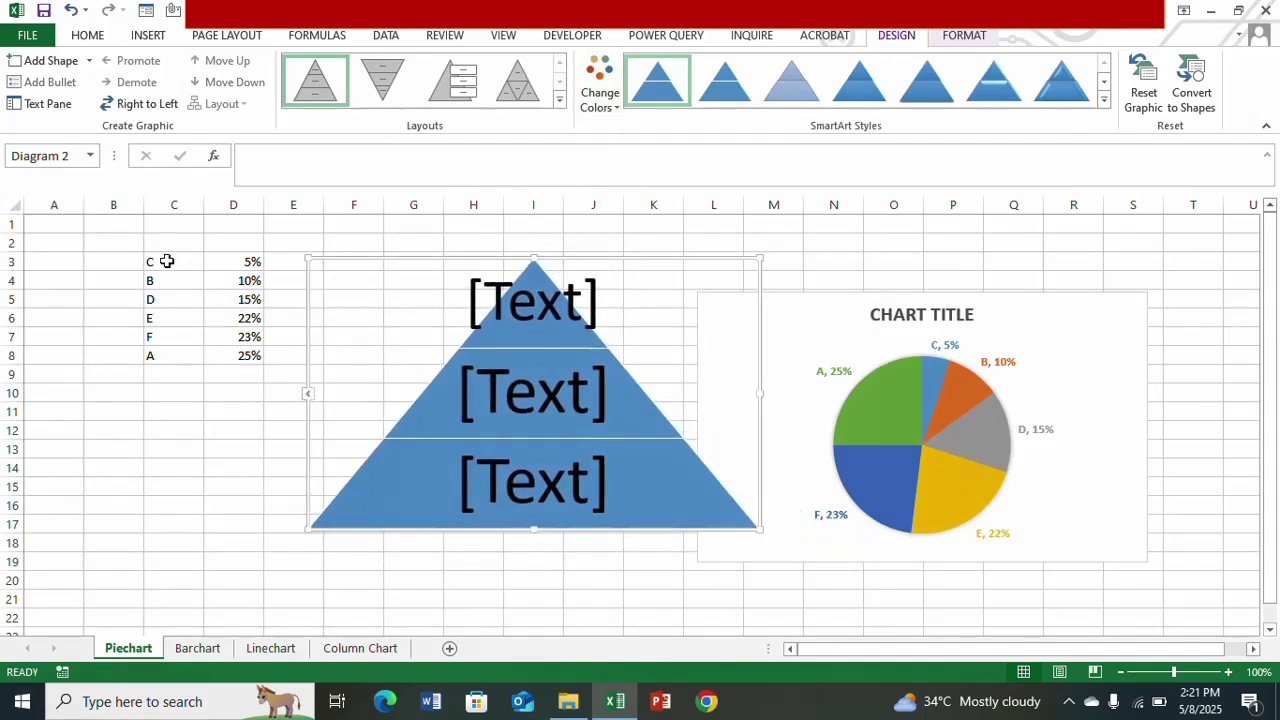
Step: Fill the pyramid's levels with the labels and percentages copied from C3:D8, and remove the leftover empty level
{"action": "left_click_drag", "start_coordinate": [166, 261], "coordinate": [212, 357]}
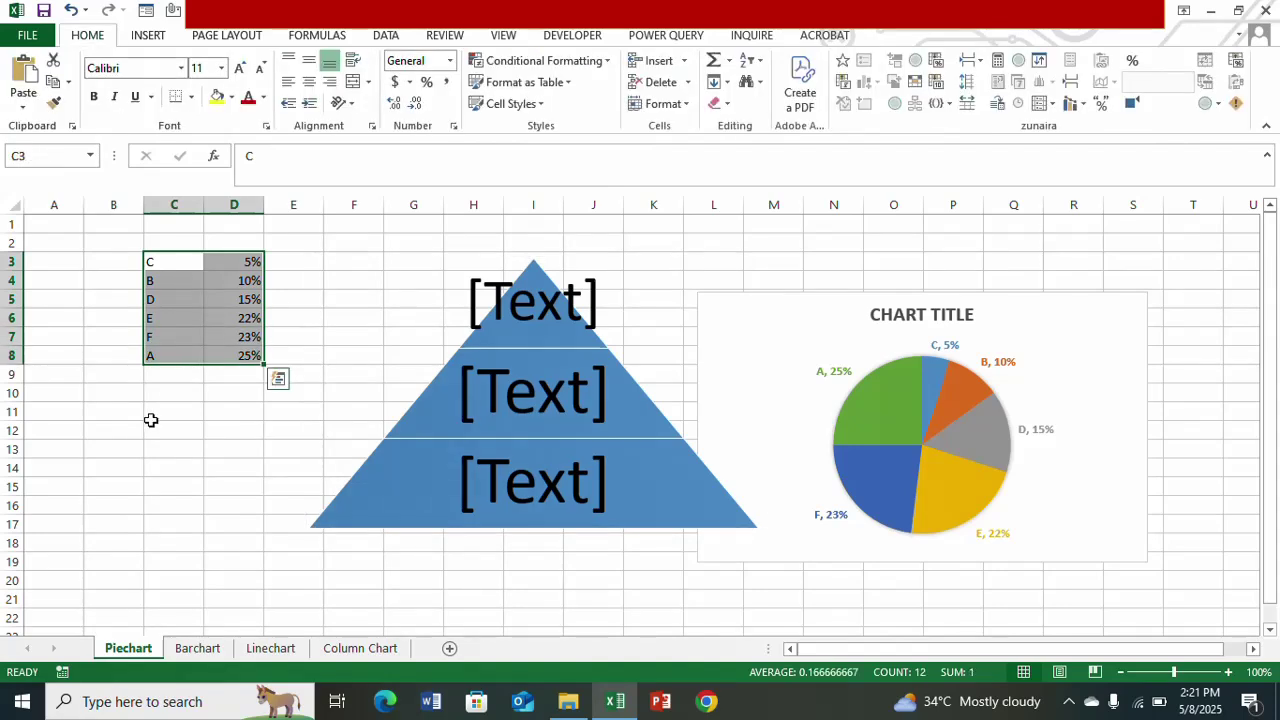
{"action": "key", "text": "ctrl+c"}
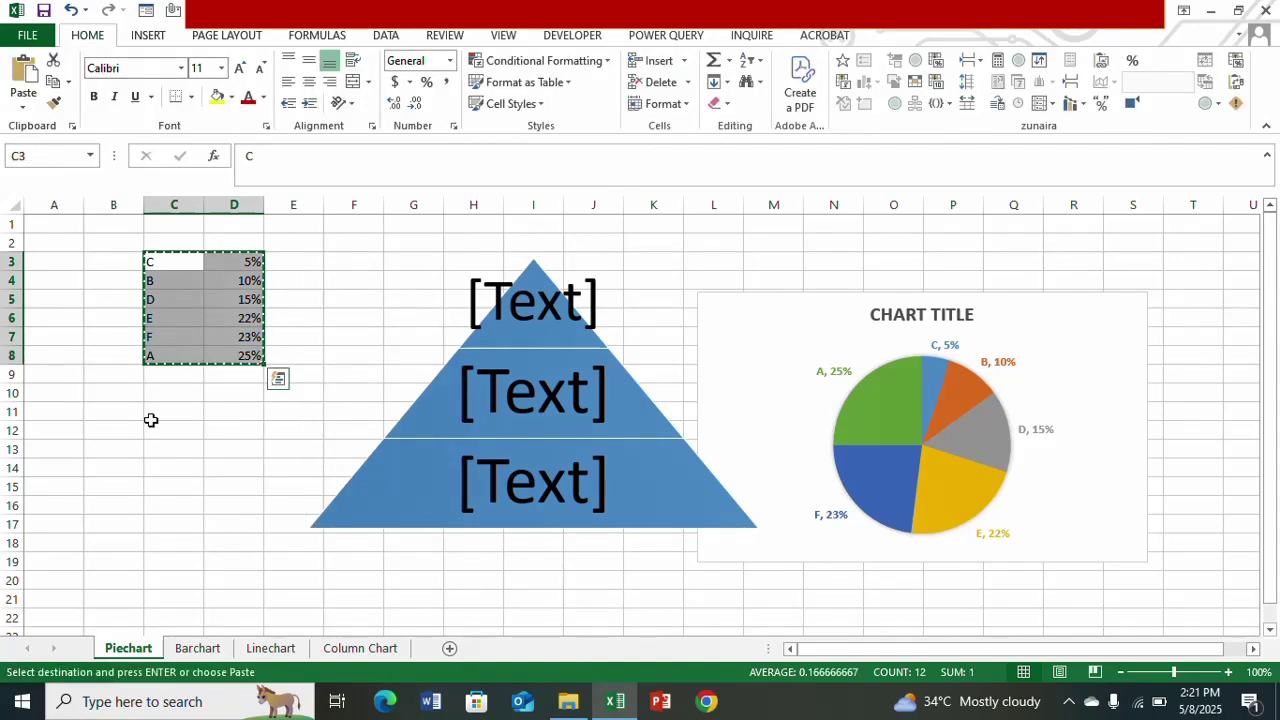
{"action": "left_click", "coordinate": [442, 361]}
{"action": "left_click", "coordinate": [308, 396]}
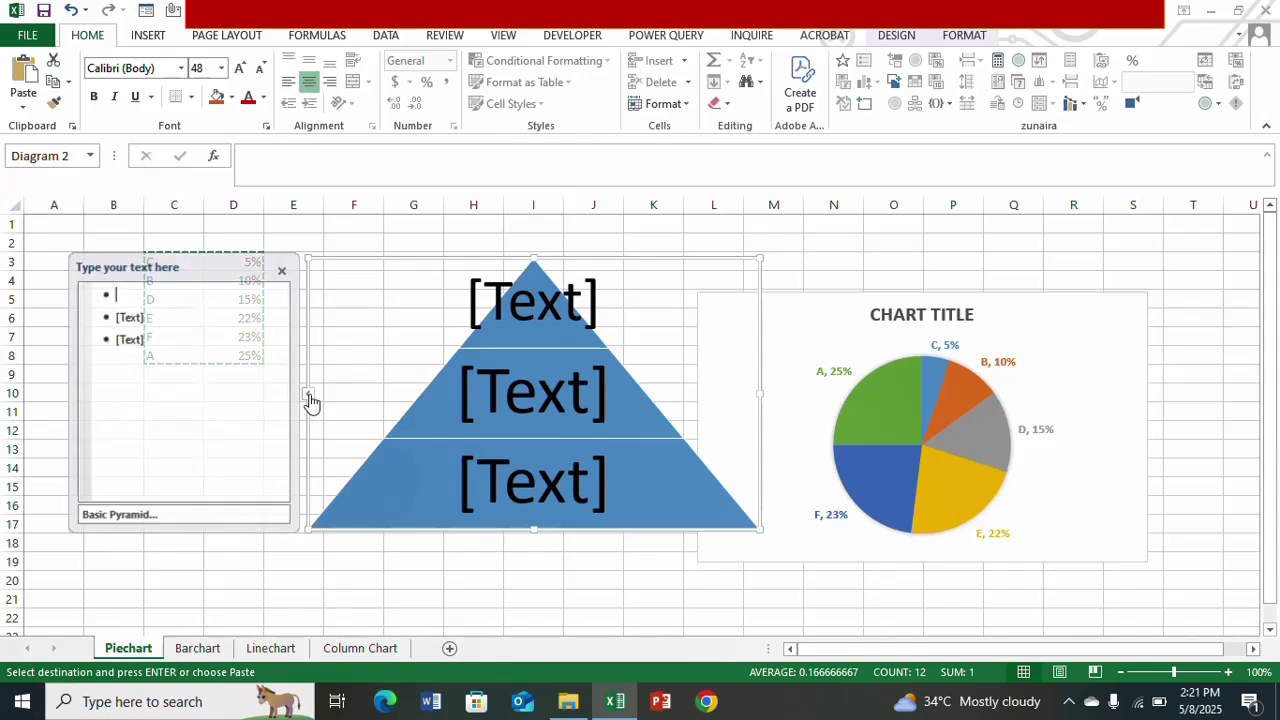
{"action": "left_click", "coordinate": [120, 292]}
{"action": "left_click", "coordinate": [126, 316]}
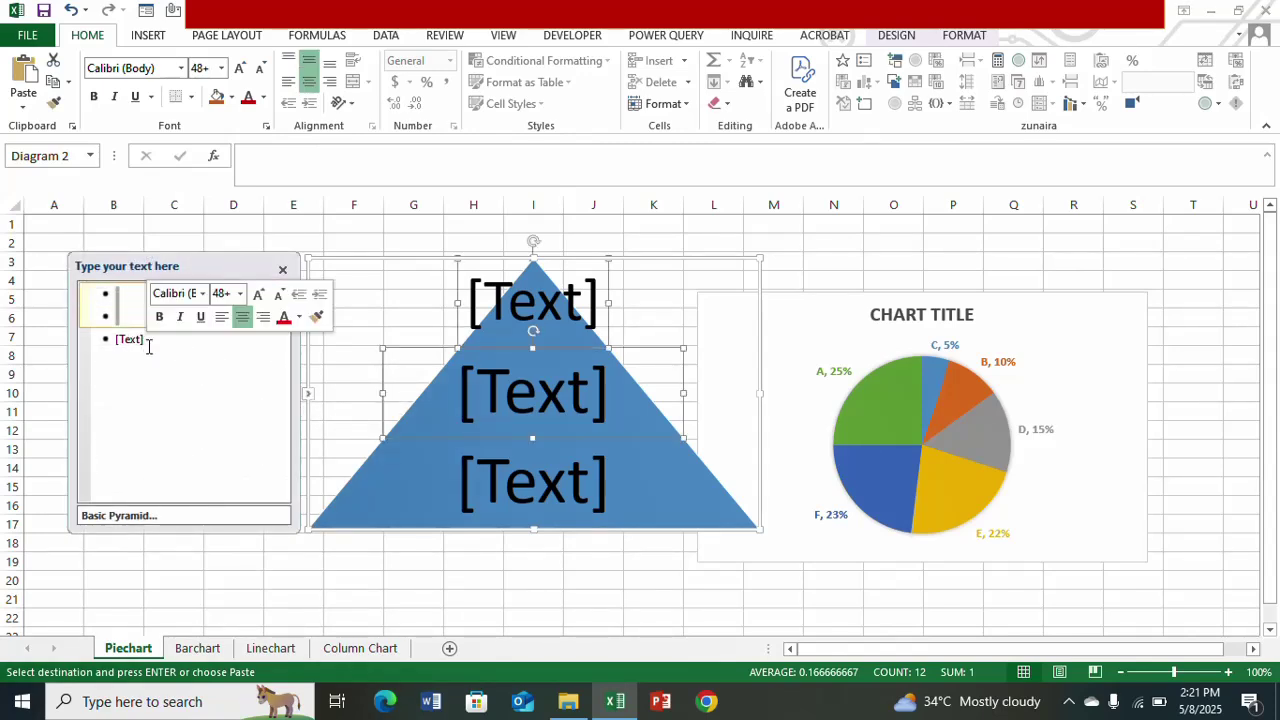
{"action": "key", "text": "ctrl+v"}
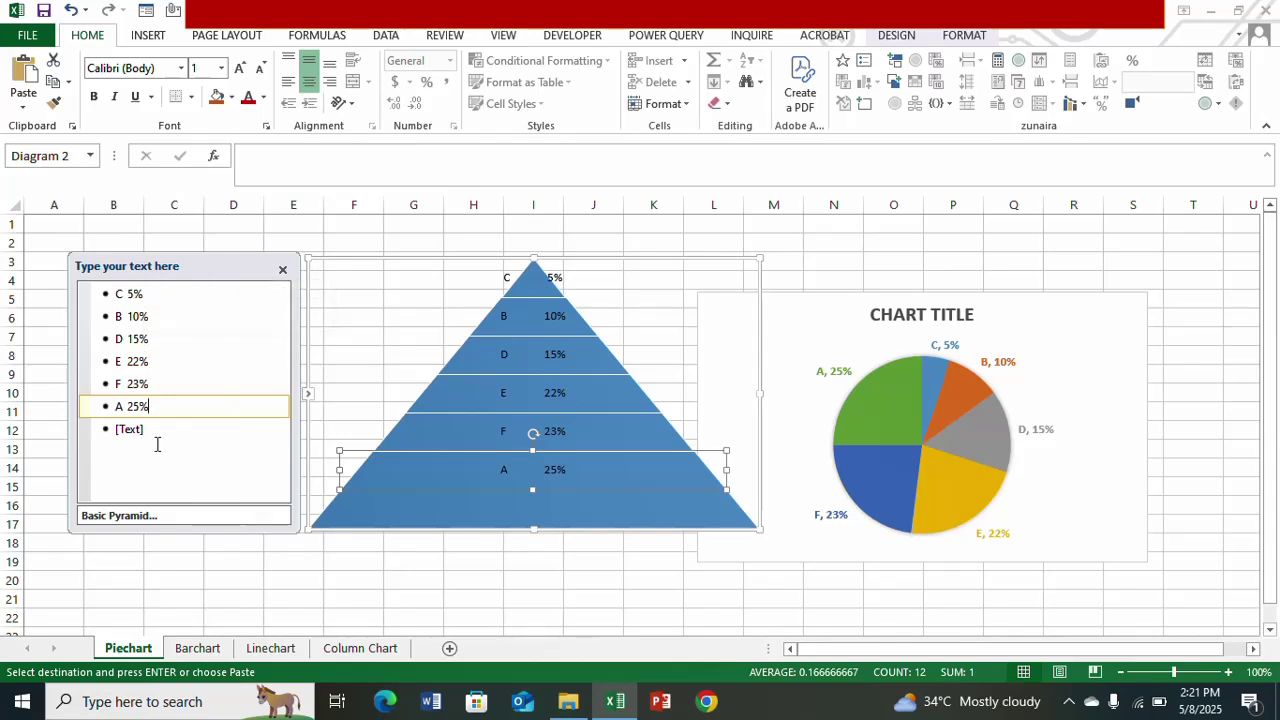
{"action": "left_click", "coordinate": [158, 430]}
{"action": "key", "text": "BackSpace"}
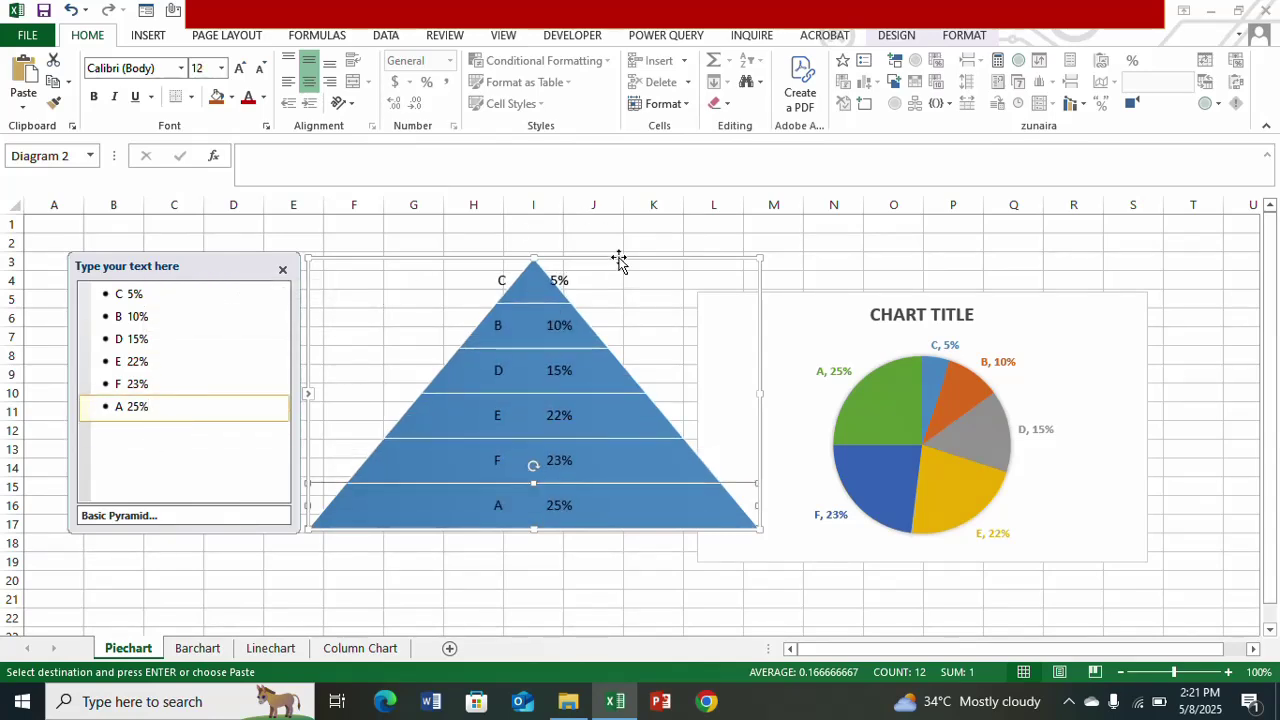
Step: Shift the pyramid away from the pie chart and recolour its levels with a colourful multi-colour scheme
{"action": "left_click_drag", "start_coordinate": [617, 260], "coordinate": [564, 254]}
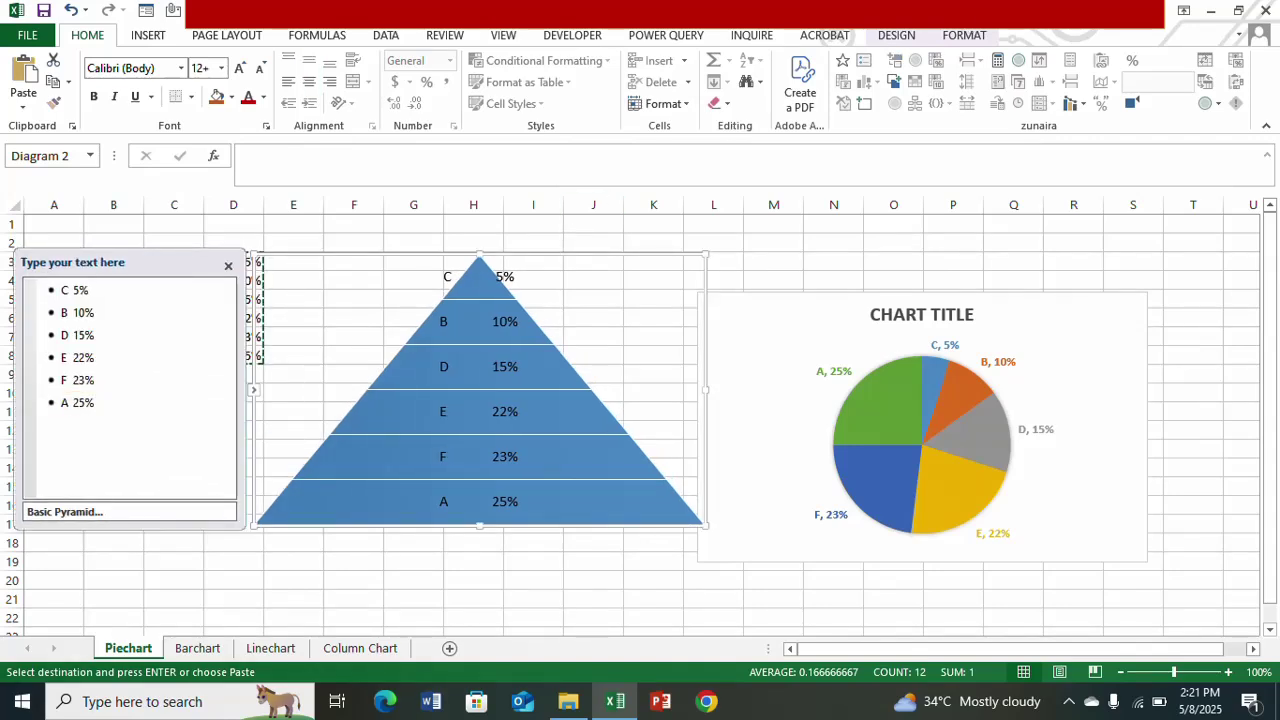
{"action": "left_click", "coordinate": [896, 35]}
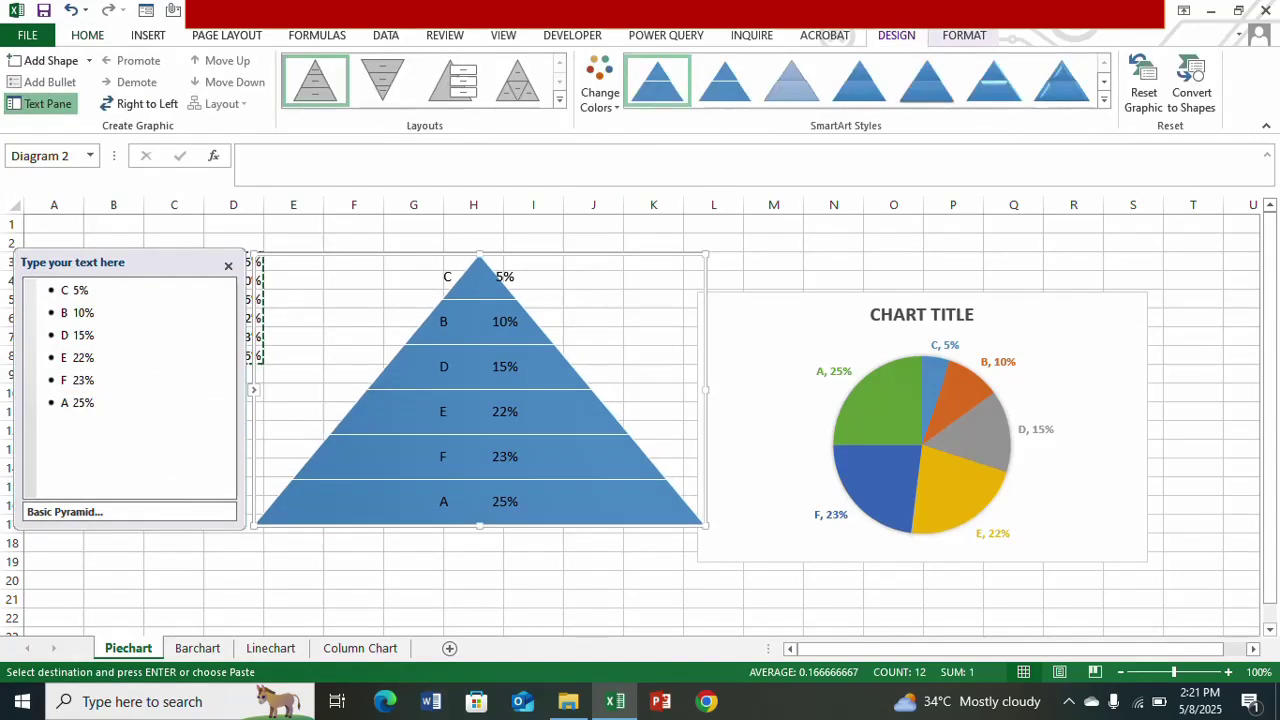
{"action": "left_click", "coordinate": [600, 95]}
{"action": "left_click", "coordinate": [611, 242]}
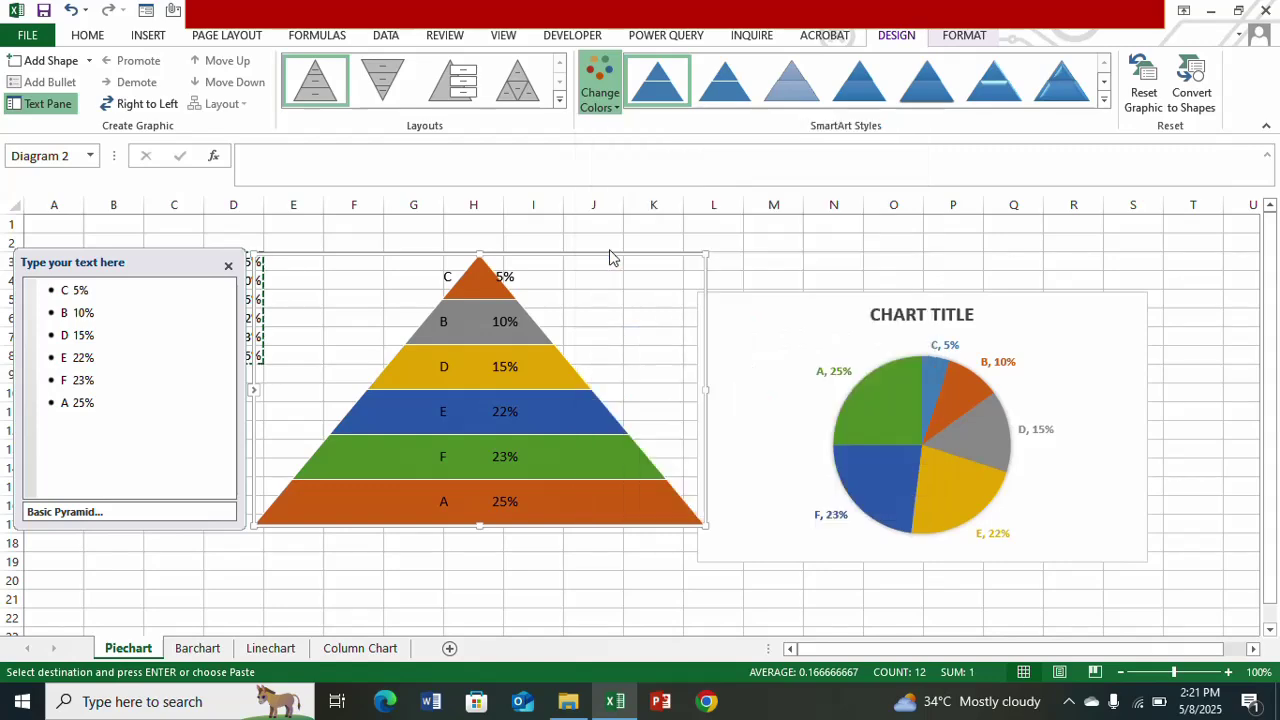
{"action": "left_click", "coordinate": [577, 563]}
Step: Place the pyramid just below row 3 over columns C to J and align the pie chart beside it from column K
{"action": "left_click", "coordinate": [628, 287]}
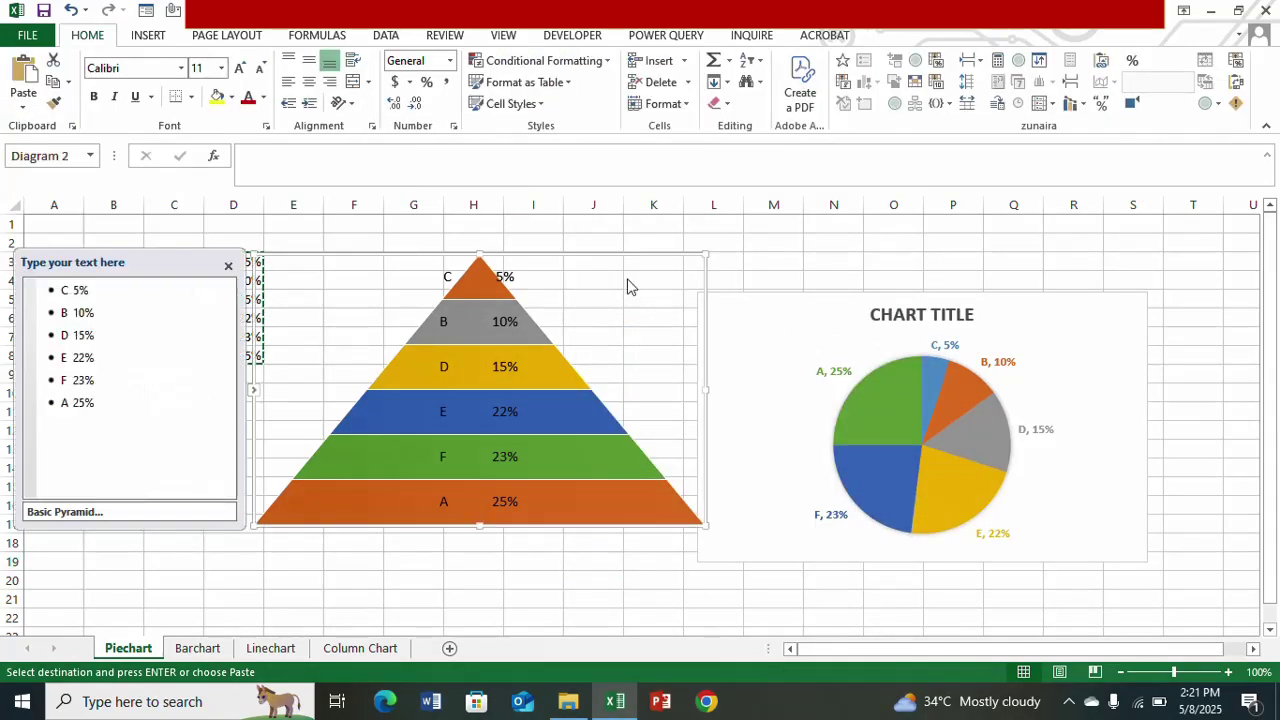
{"action": "left_click_drag", "start_coordinate": [634, 263], "coordinate": [554, 273]}
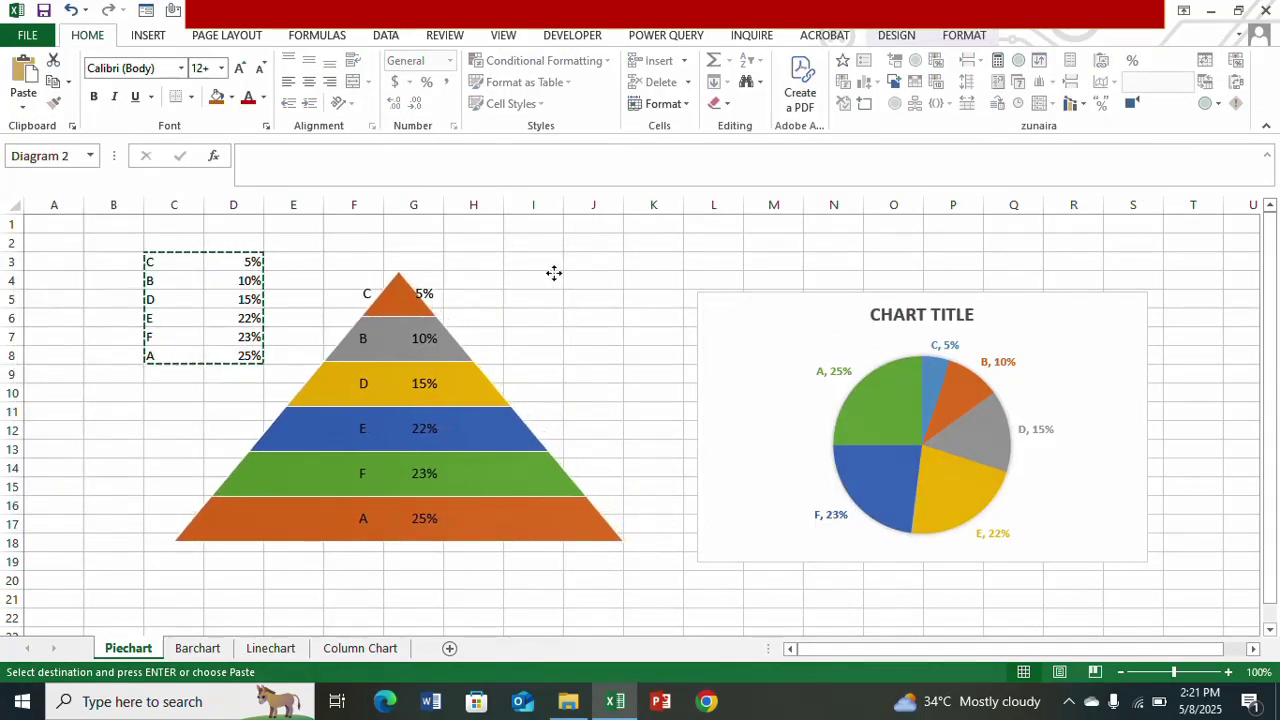
{"action": "left_click", "coordinate": [729, 303]}
{"action": "left_click_drag", "start_coordinate": [729, 294], "coordinate": [683, 274]}
{"action": "left_click", "coordinate": [484, 571]}
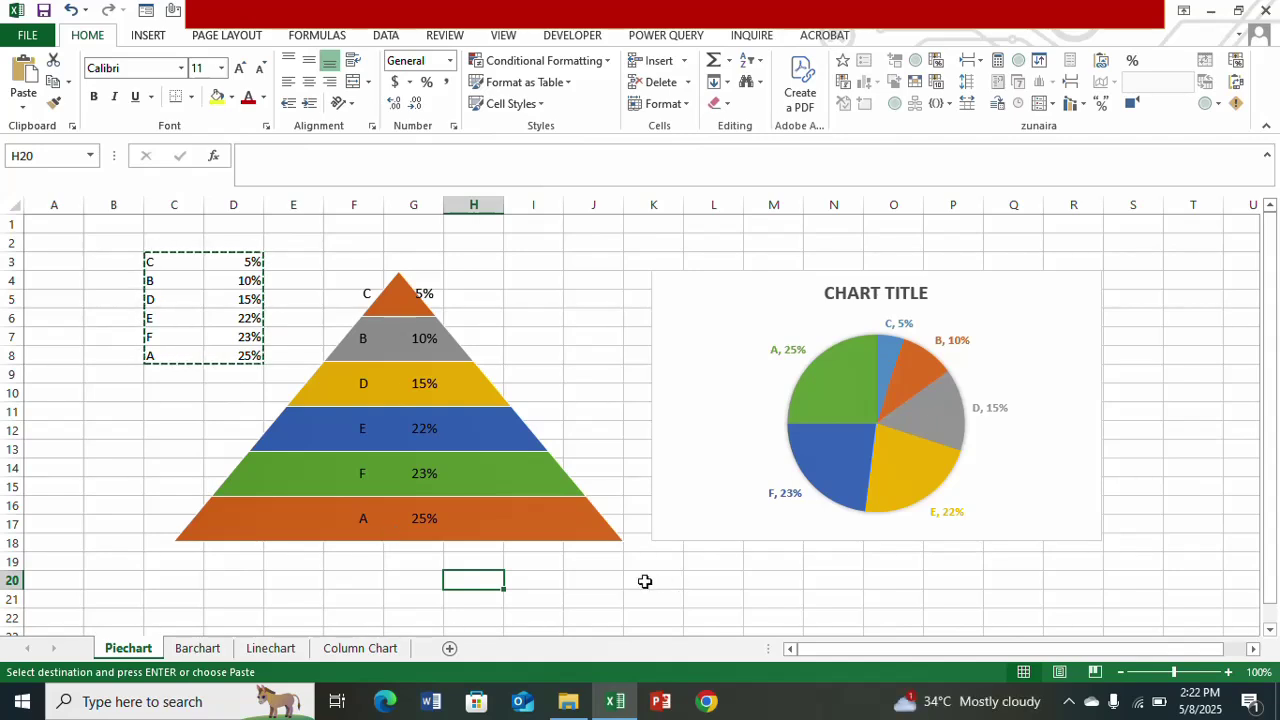
Step: On the Barchart sheet, insert a 2-D clustered column chart of training hours by department from C3:D8 and move it to about columns J to Q
{"action": "left_click", "coordinate": [200, 648]}
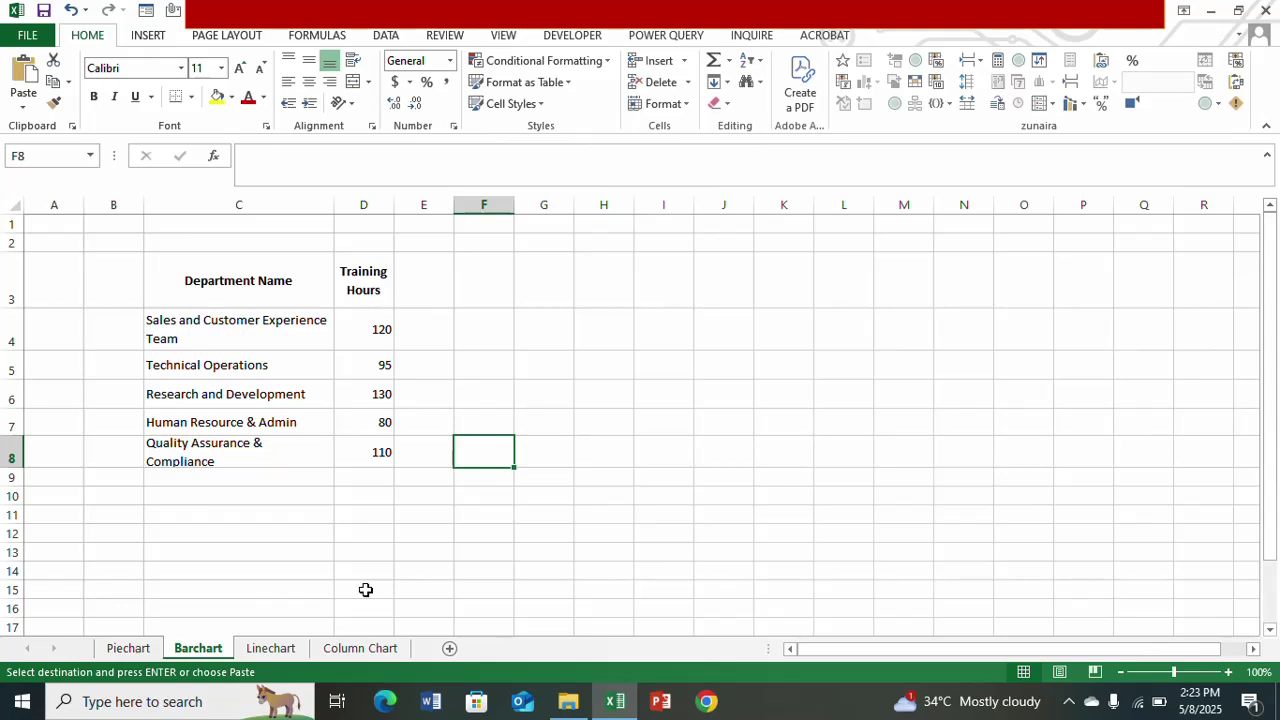
{"action": "left_click_drag", "start_coordinate": [238, 280], "coordinate": [346, 454]}
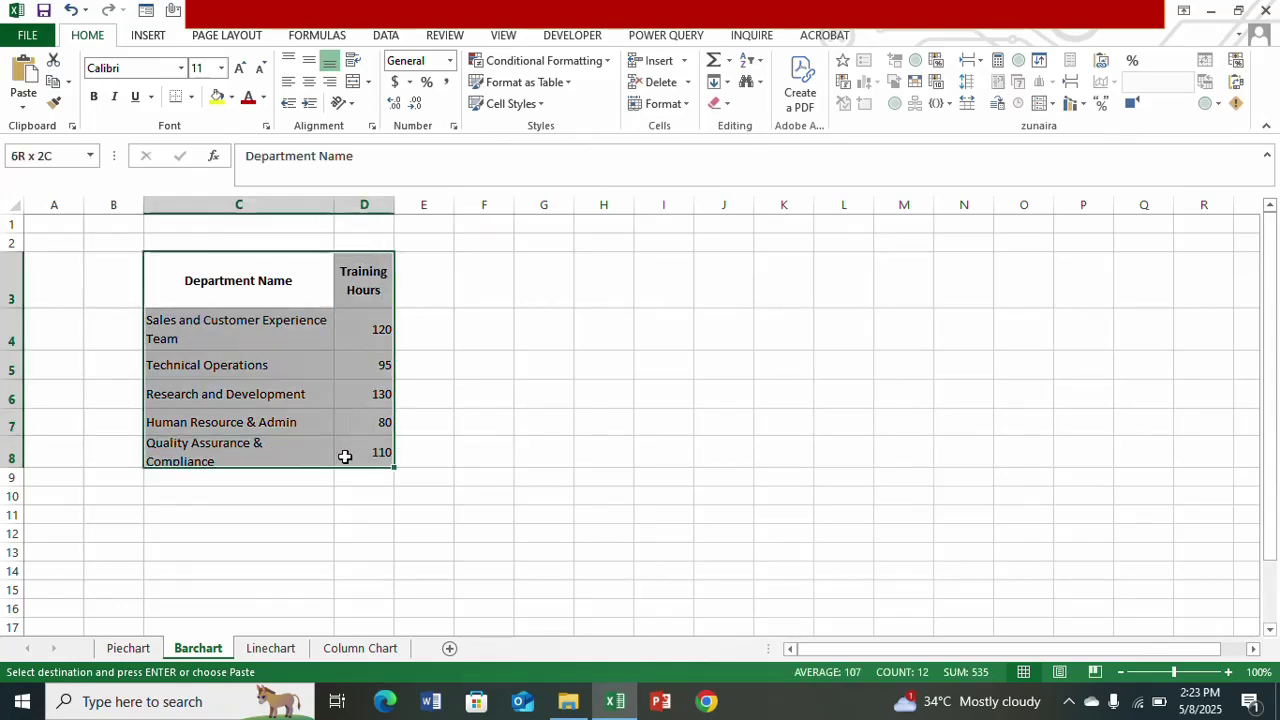
{"action": "left_click", "coordinate": [147, 35]}
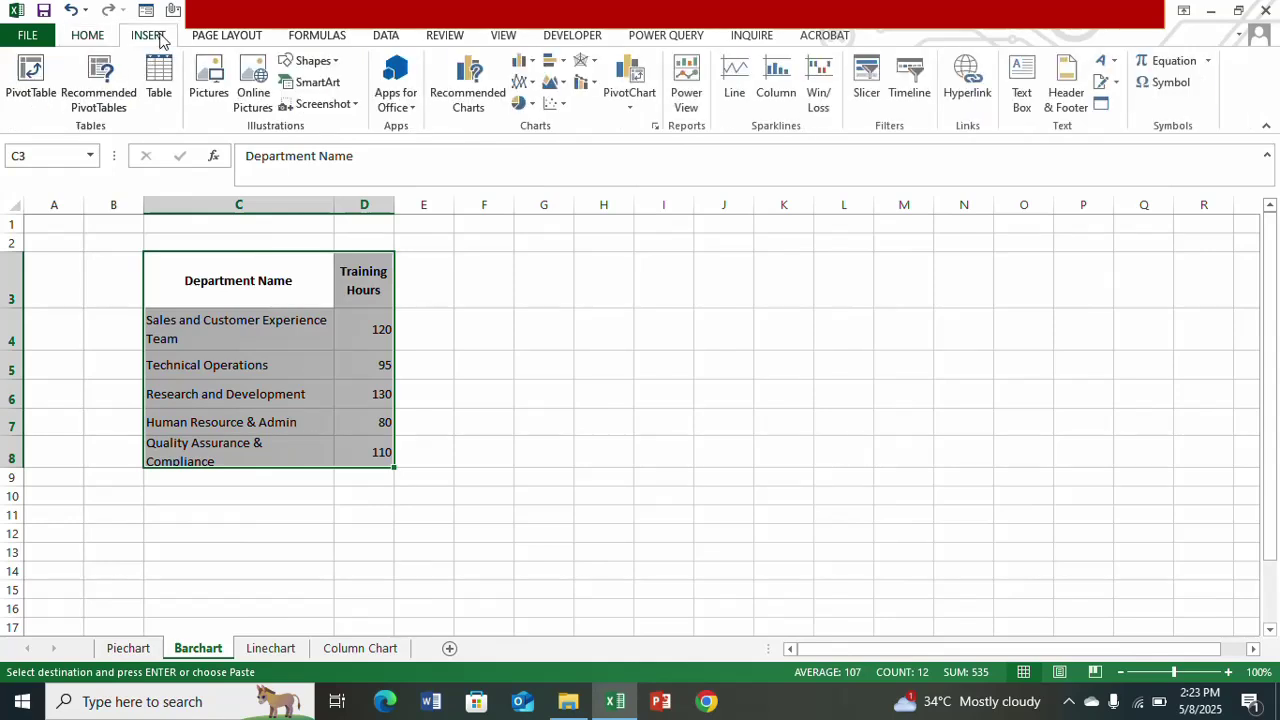
{"action": "left_click", "coordinate": [526, 64]}
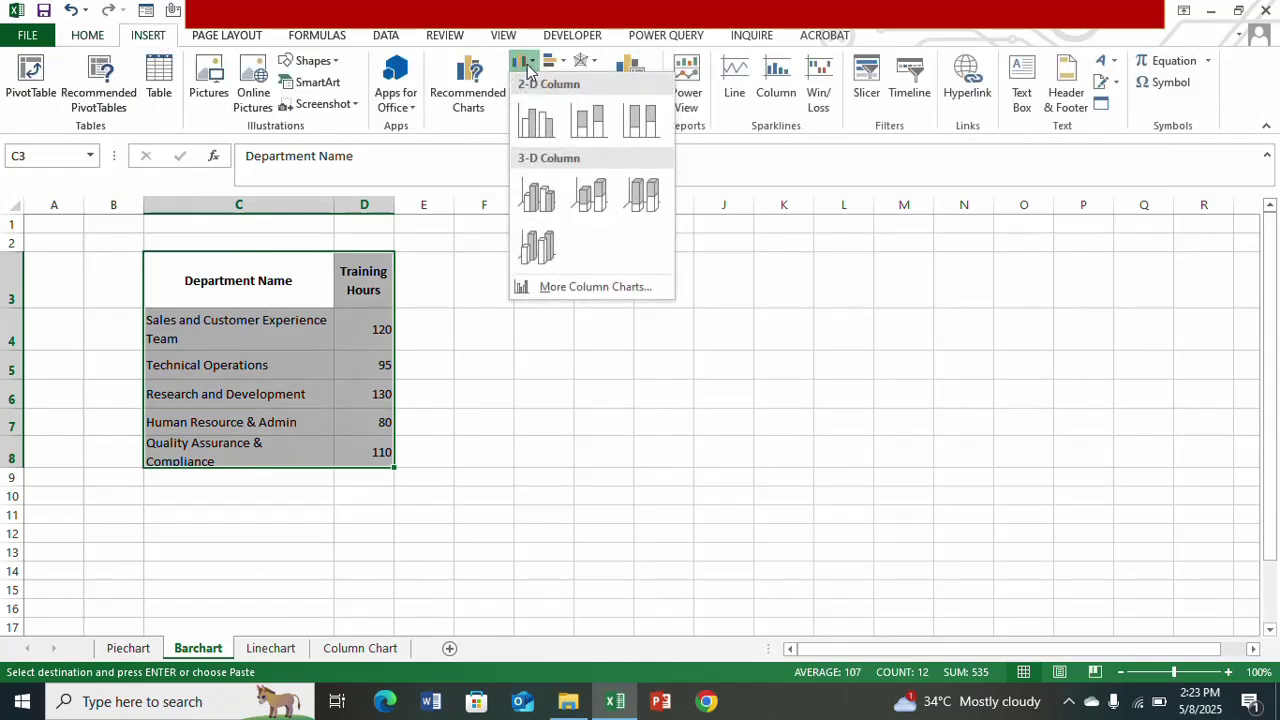
{"action": "left_click", "coordinate": [533, 122]}
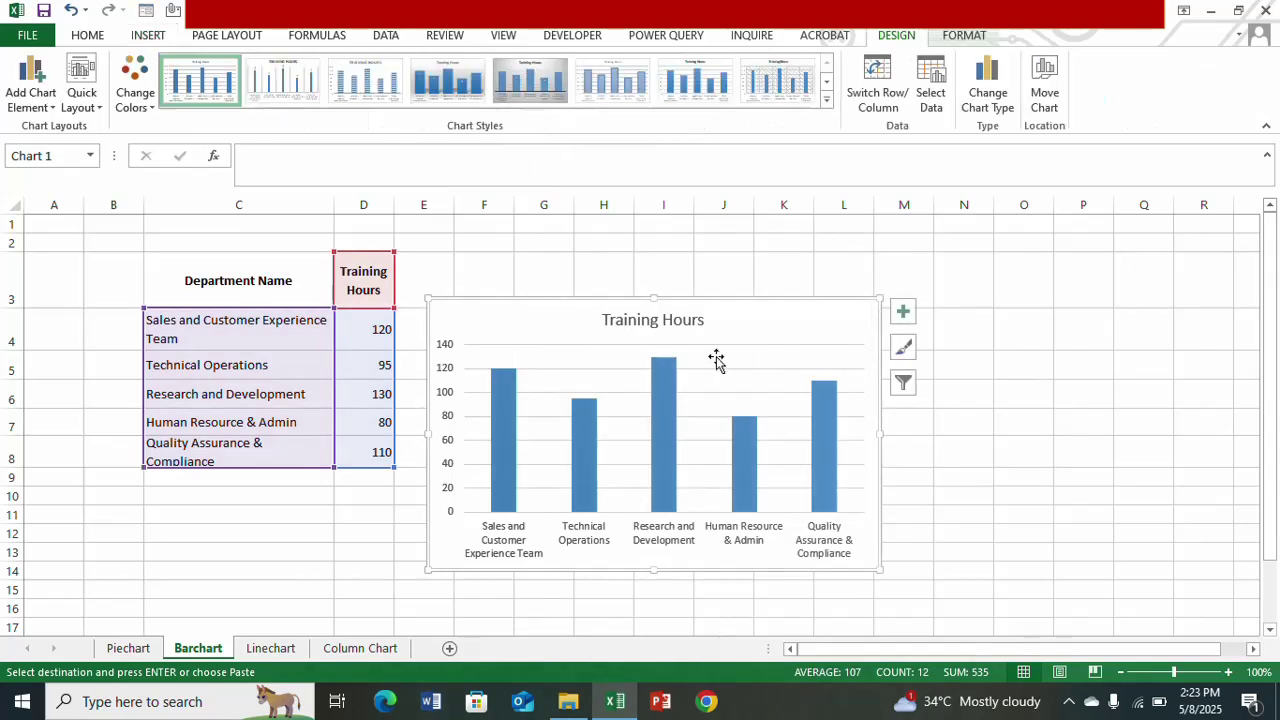
{"action": "left_click_drag", "start_coordinate": [717, 303], "coordinate": [987, 302]}
{"action": "left_click", "coordinate": [489, 370]}
Step: Insert a 2-D clustered bar chart of training hours by department from C3:D8 on the Barchart sheet
{"action": "left_click_drag", "start_coordinate": [238, 282], "coordinate": [408, 480]}
{"action": "left_click", "coordinate": [141, 36]}
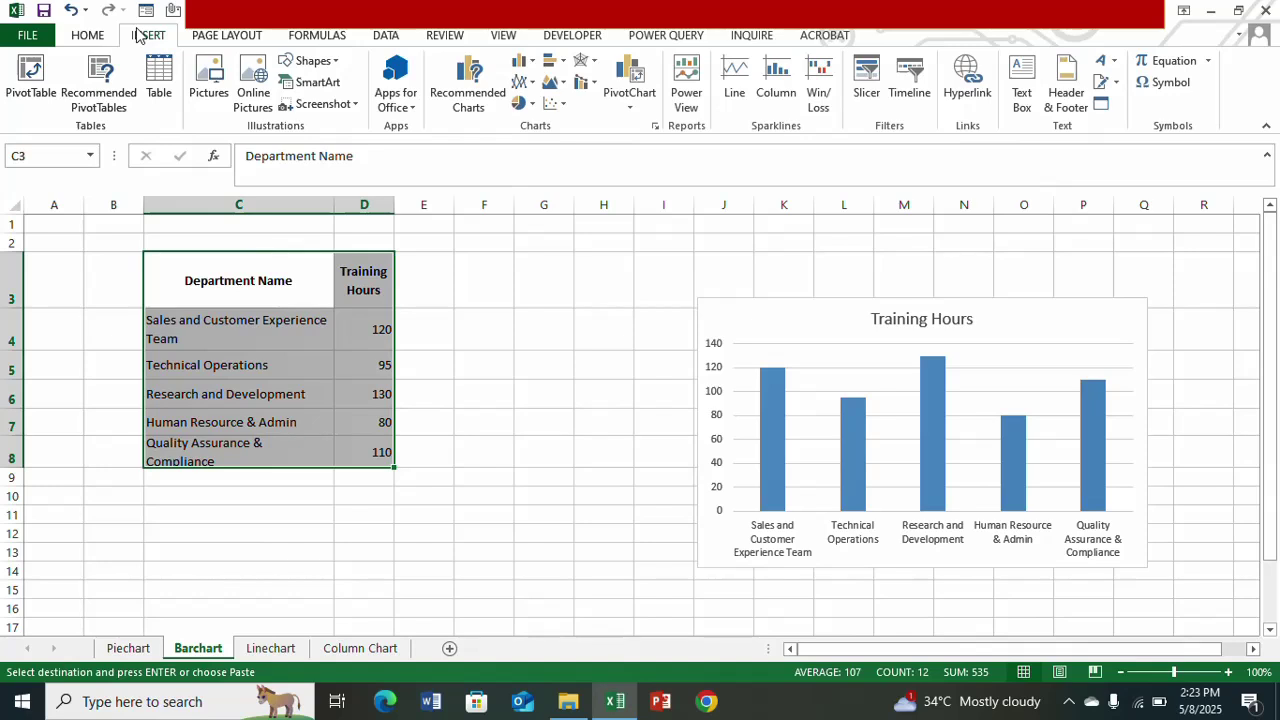
{"action": "left_click", "coordinate": [558, 64]}
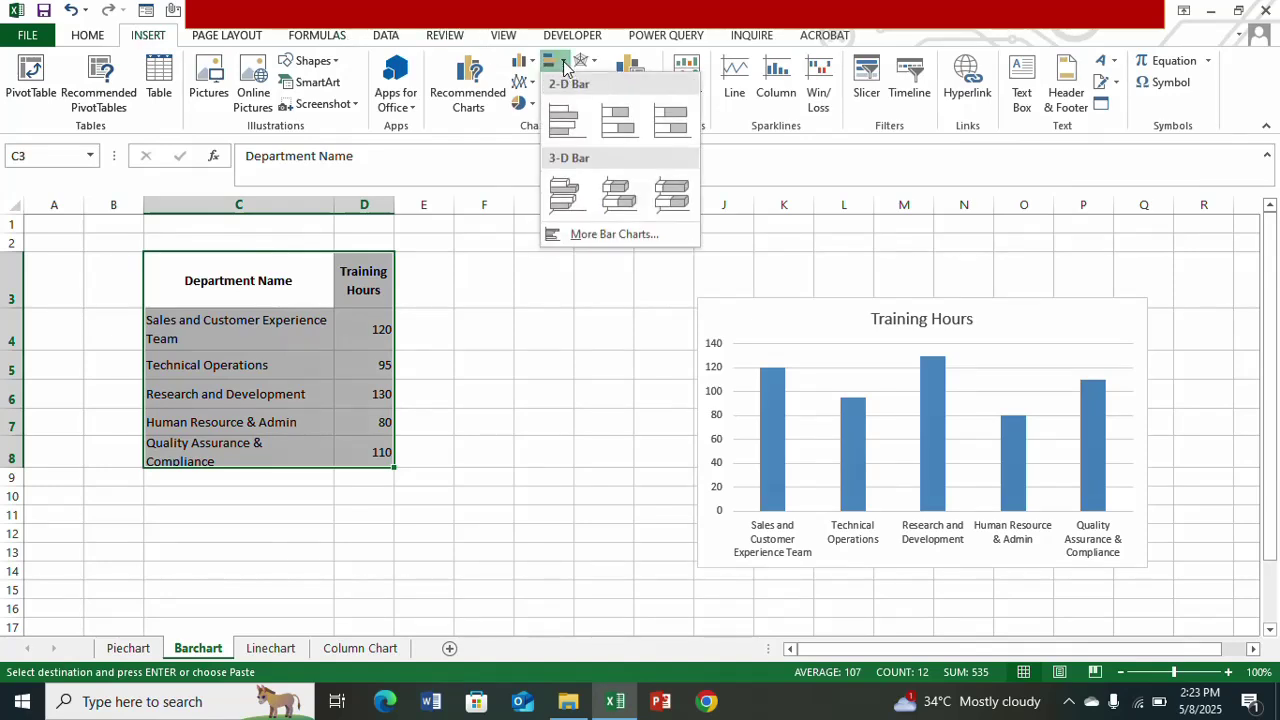
{"action": "left_click", "coordinate": [563, 119]}
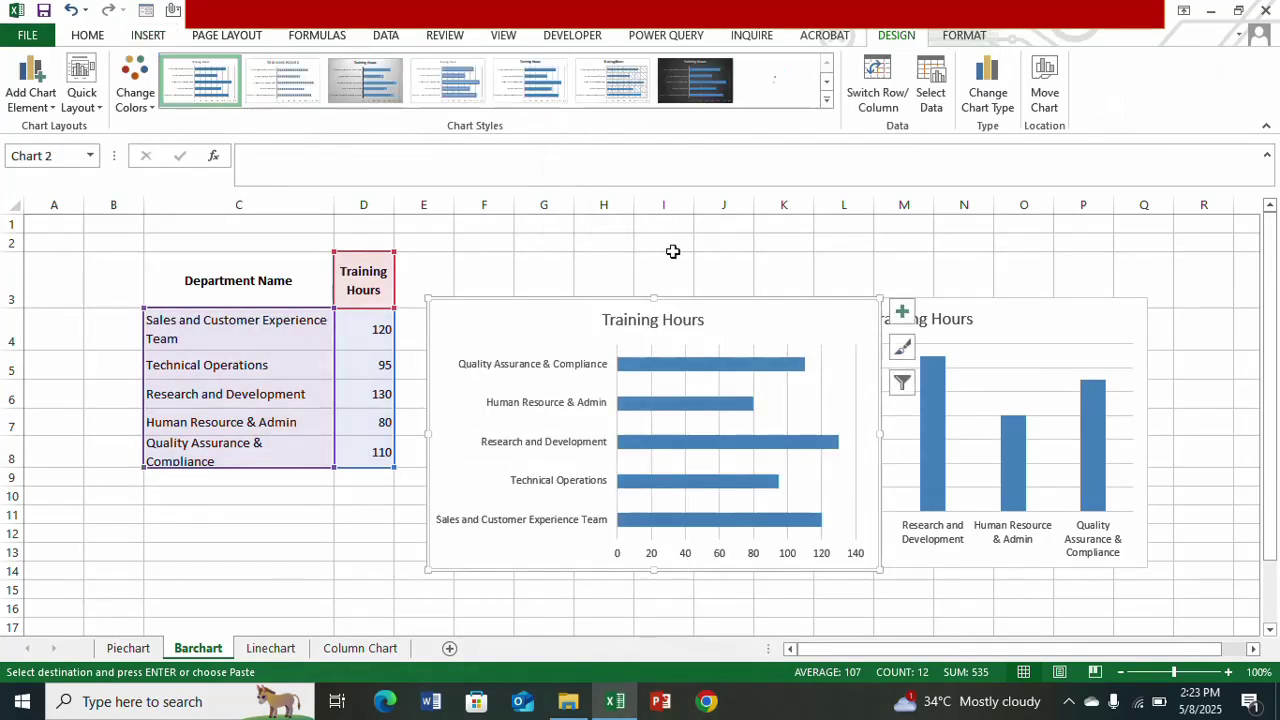
Step: Place the bar chart over about columns C to H from row 3 and align the column chart beside it over columns I to P
{"action": "left_click_drag", "start_coordinate": [716, 302], "coordinate": [443, 292]}
{"action": "left_click", "coordinate": [774, 294]}
{"action": "left_click_drag", "start_coordinate": [763, 300], "coordinate": [708, 294]}
{"action": "left_click", "coordinate": [828, 246]}
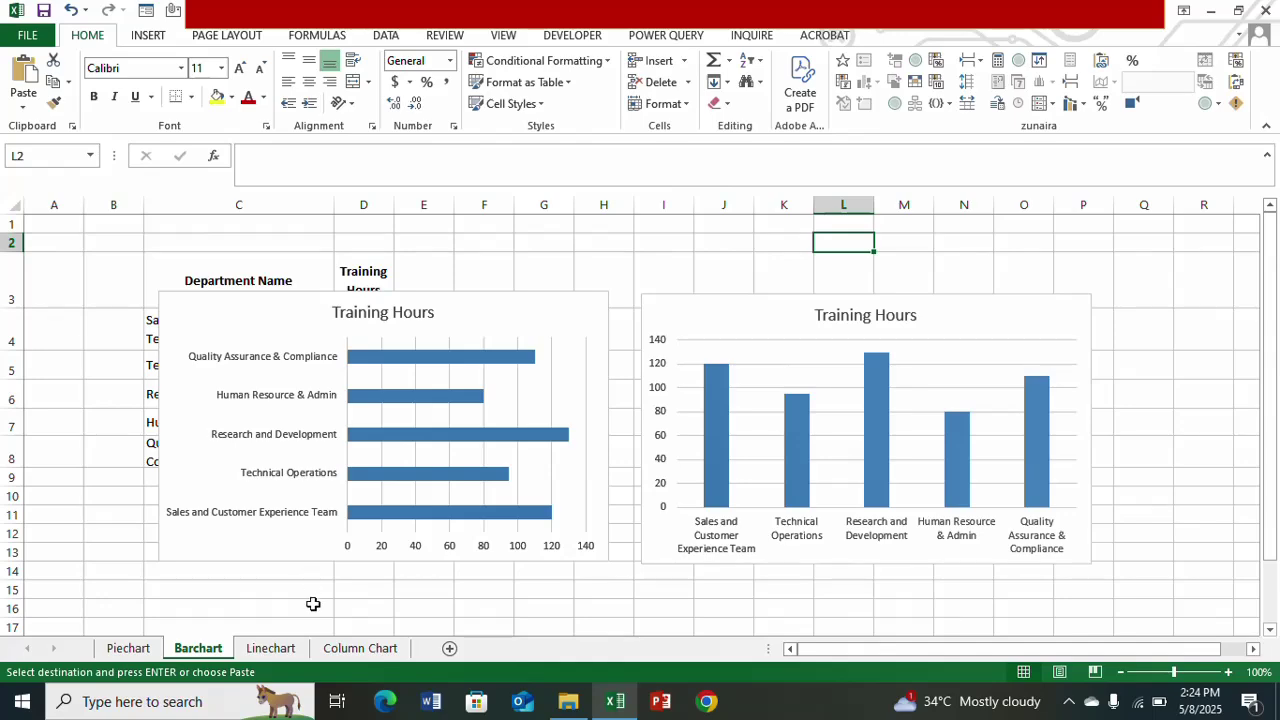
Step: On the Linechart sheet, insert a 2-D line chart with markers of monthly visitors from C3:D9 and move it to about columns L to R
{"action": "left_click", "coordinate": [288, 648]}
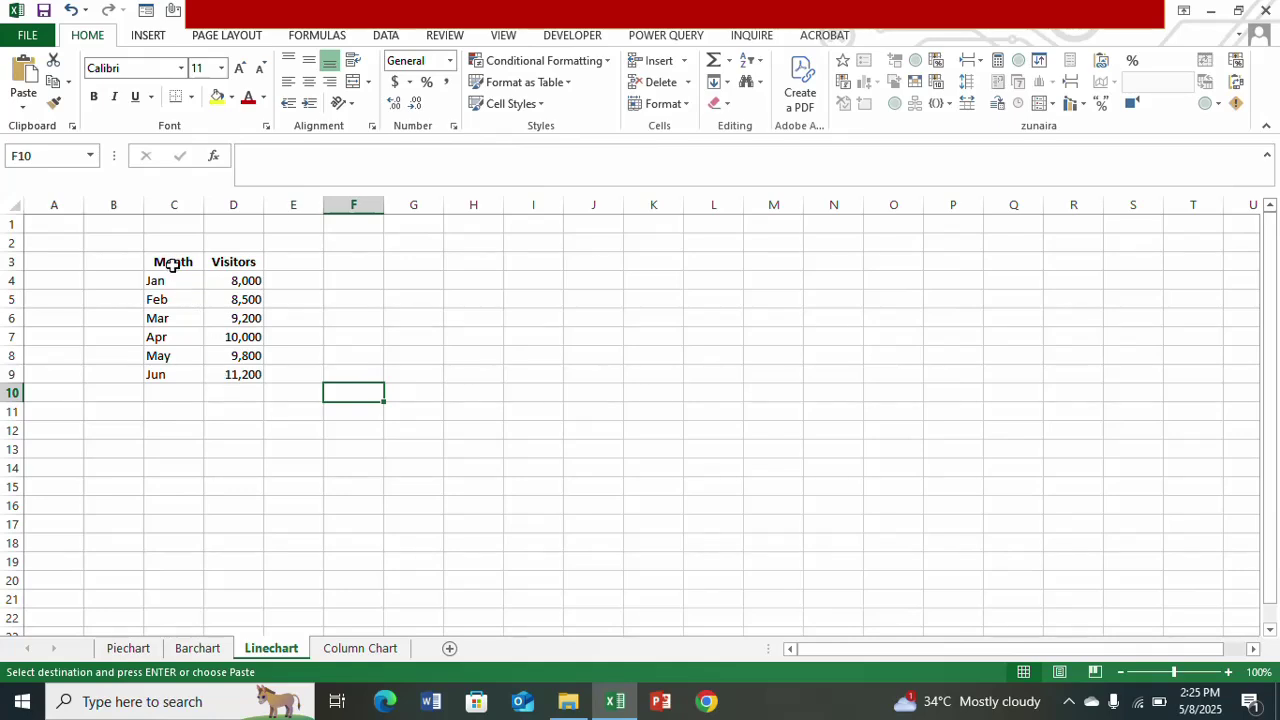
{"action": "left_click_drag", "start_coordinate": [174, 262], "coordinate": [224, 367]}
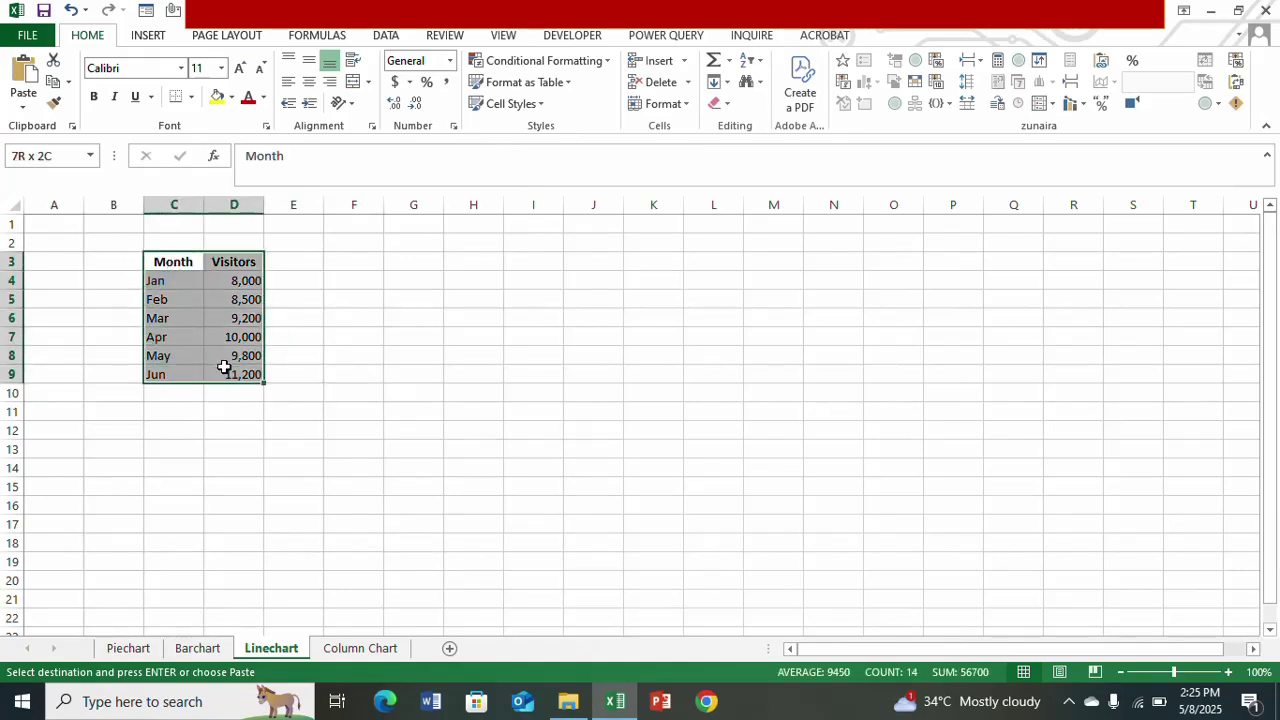
{"action": "left_click", "coordinate": [155, 38]}
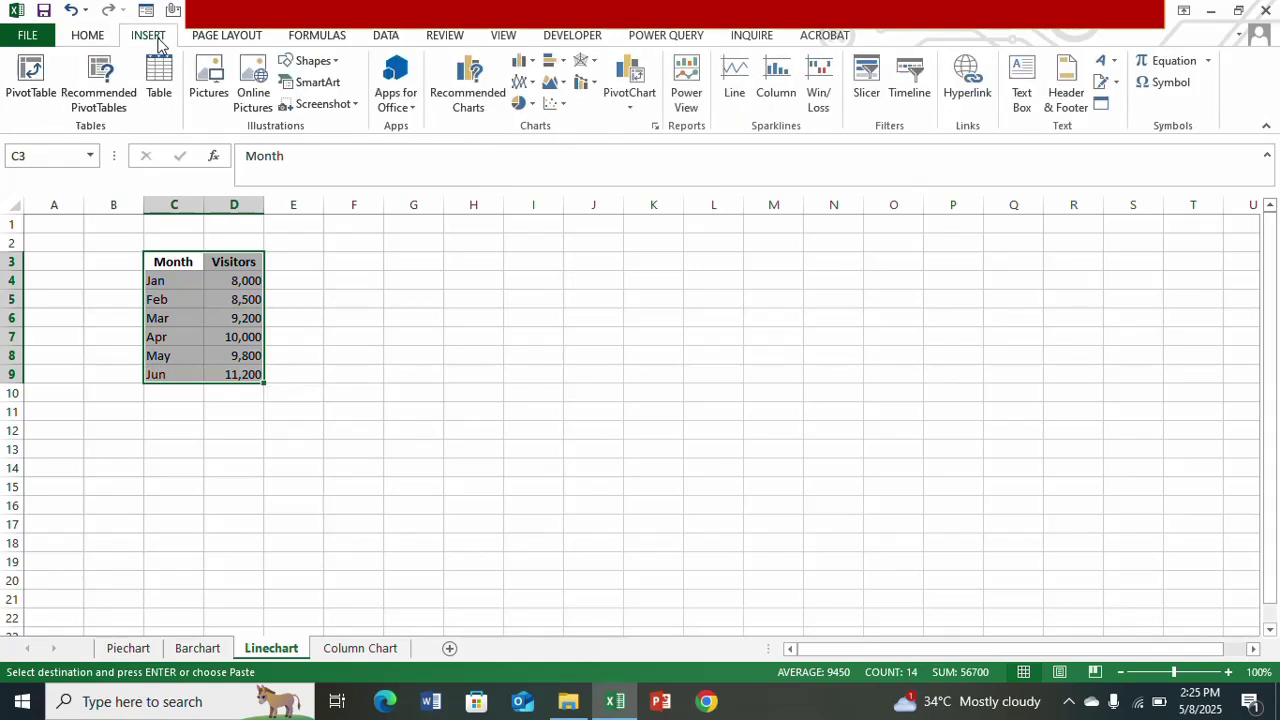
{"action": "left_click", "coordinate": [533, 90]}
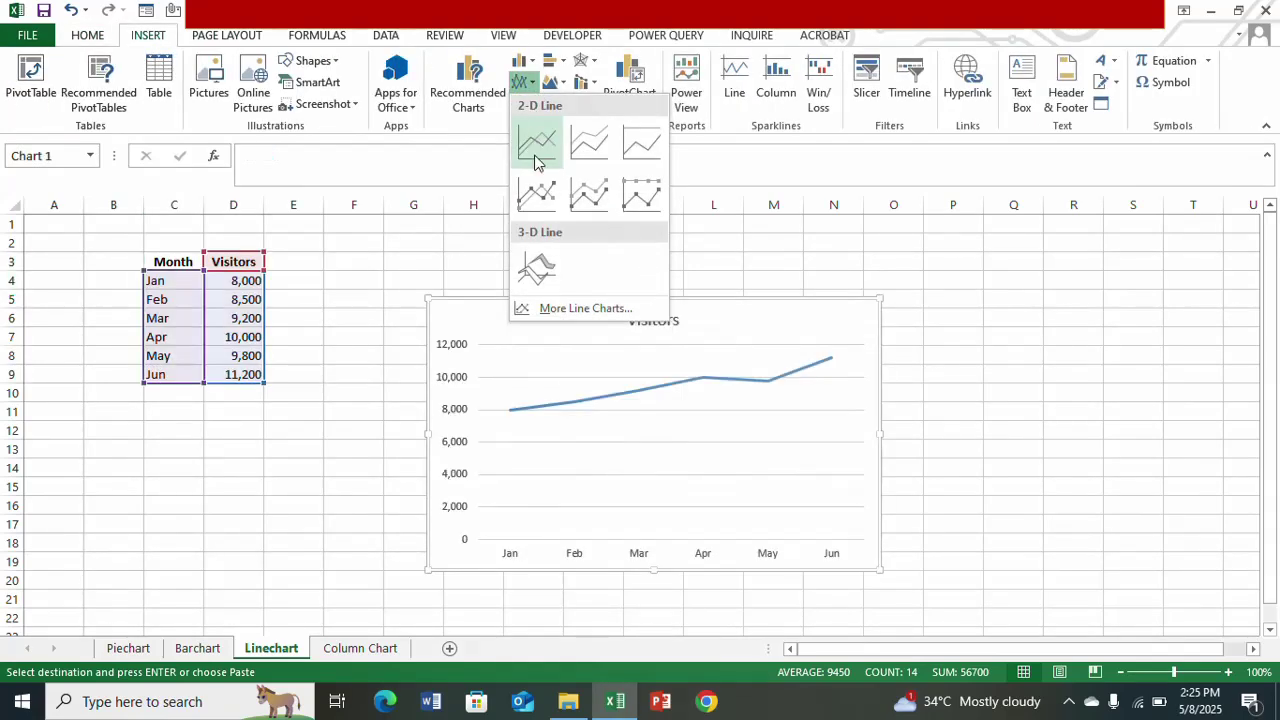
{"action": "left_click", "coordinate": [533, 190]}
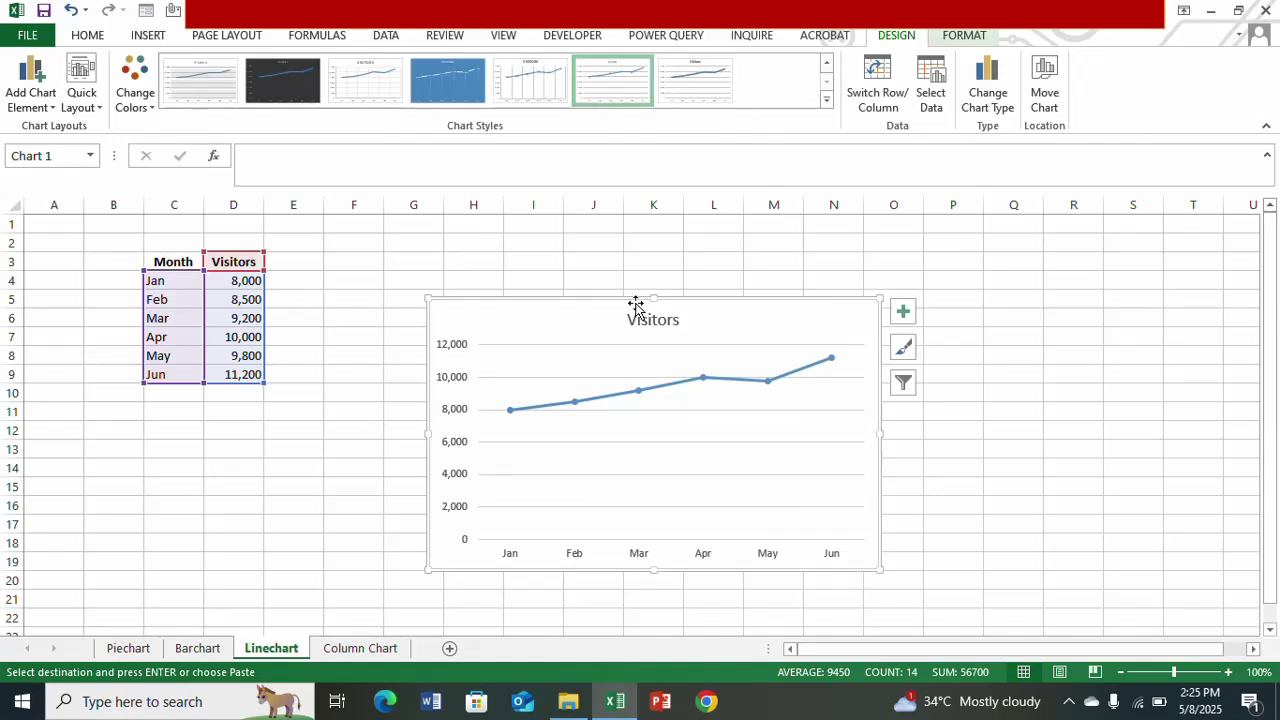
{"action": "left_click_drag", "start_coordinate": [636, 304], "coordinate": [880, 306]}
Step: Insert a 2-D area chart of monthly visitors from C3:D9 and place it beside the line chart, over about columns C to J
{"action": "left_click", "coordinate": [371, 312]}
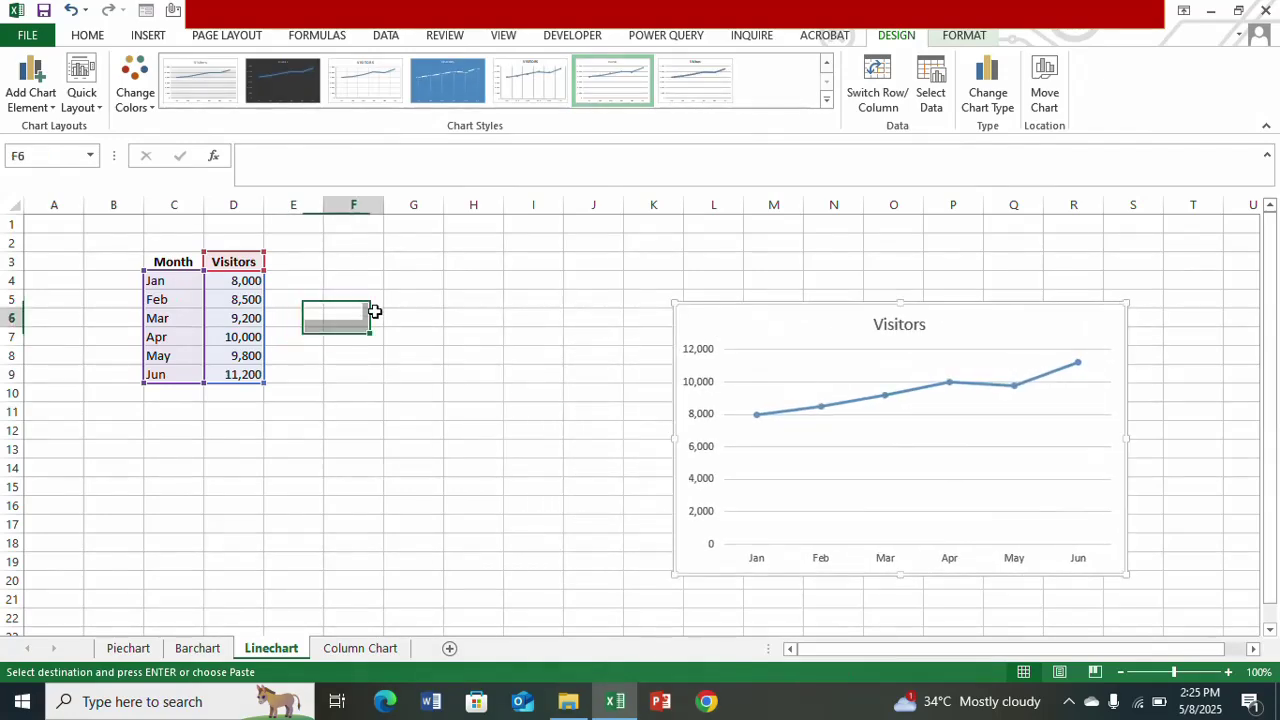
{"action": "left_click_drag", "start_coordinate": [177, 260], "coordinate": [236, 375]}
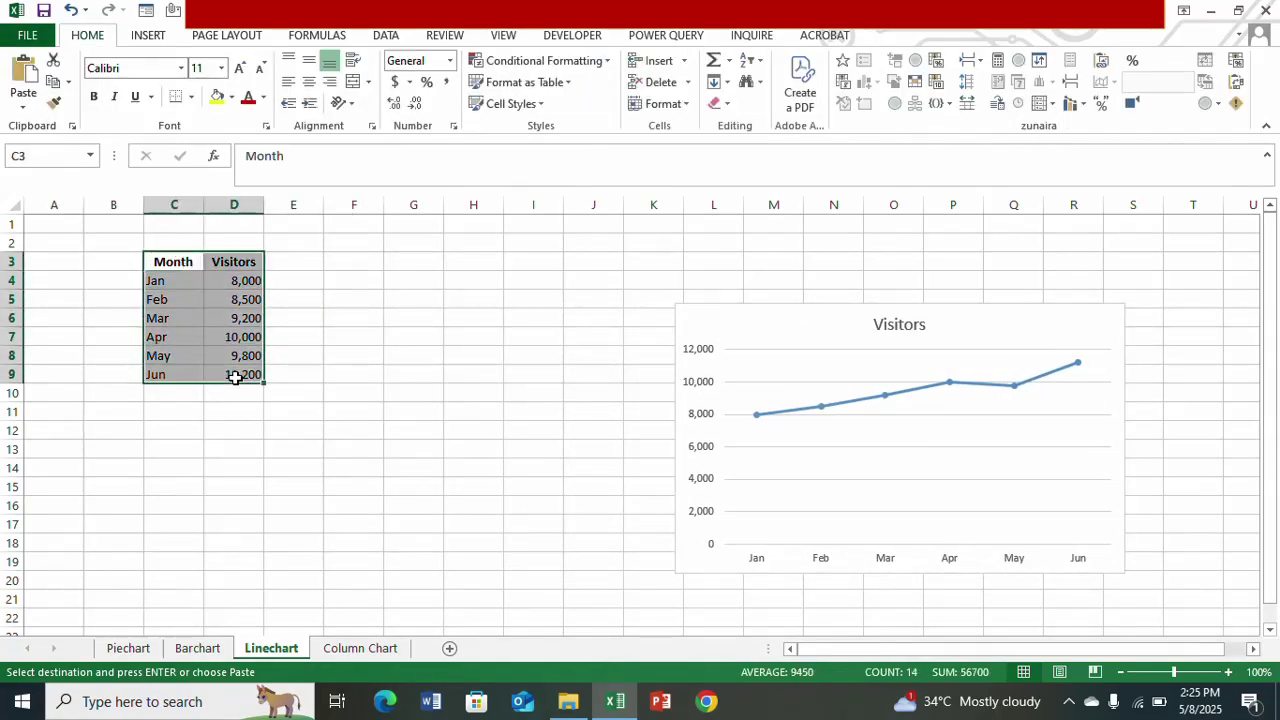
{"action": "left_click", "coordinate": [157, 37]}
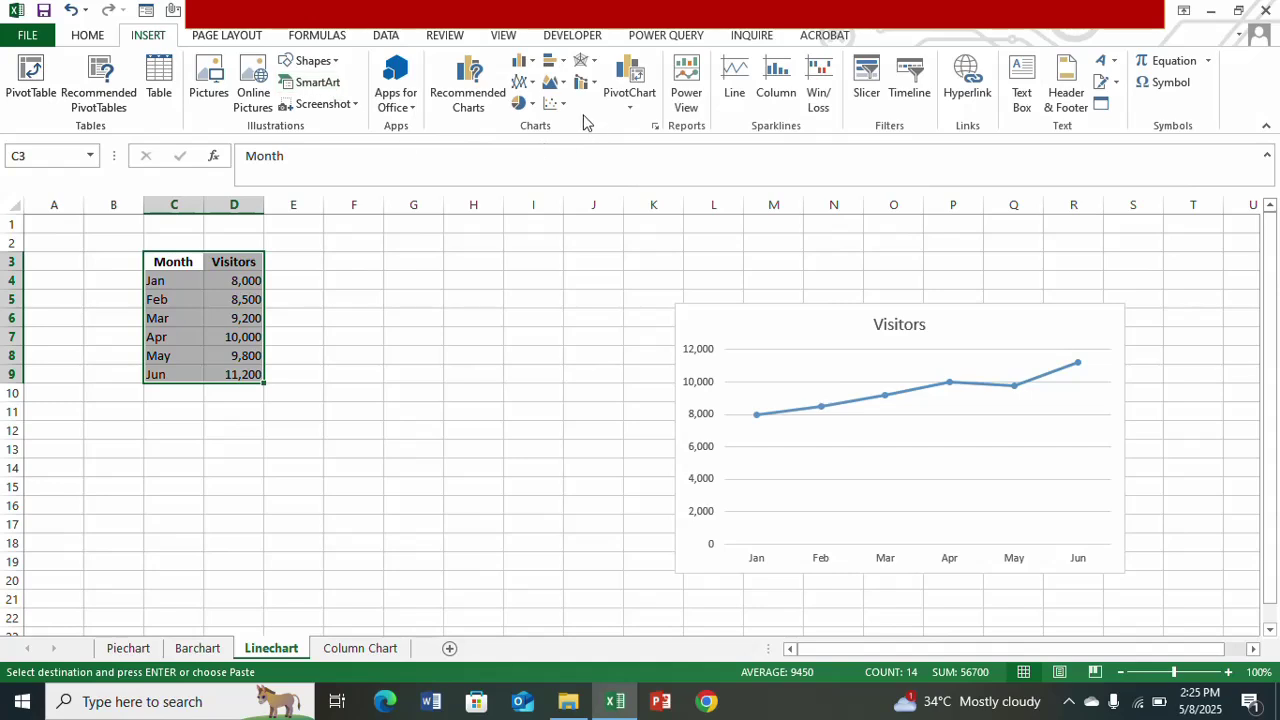
{"action": "left_click", "coordinate": [560, 83]}
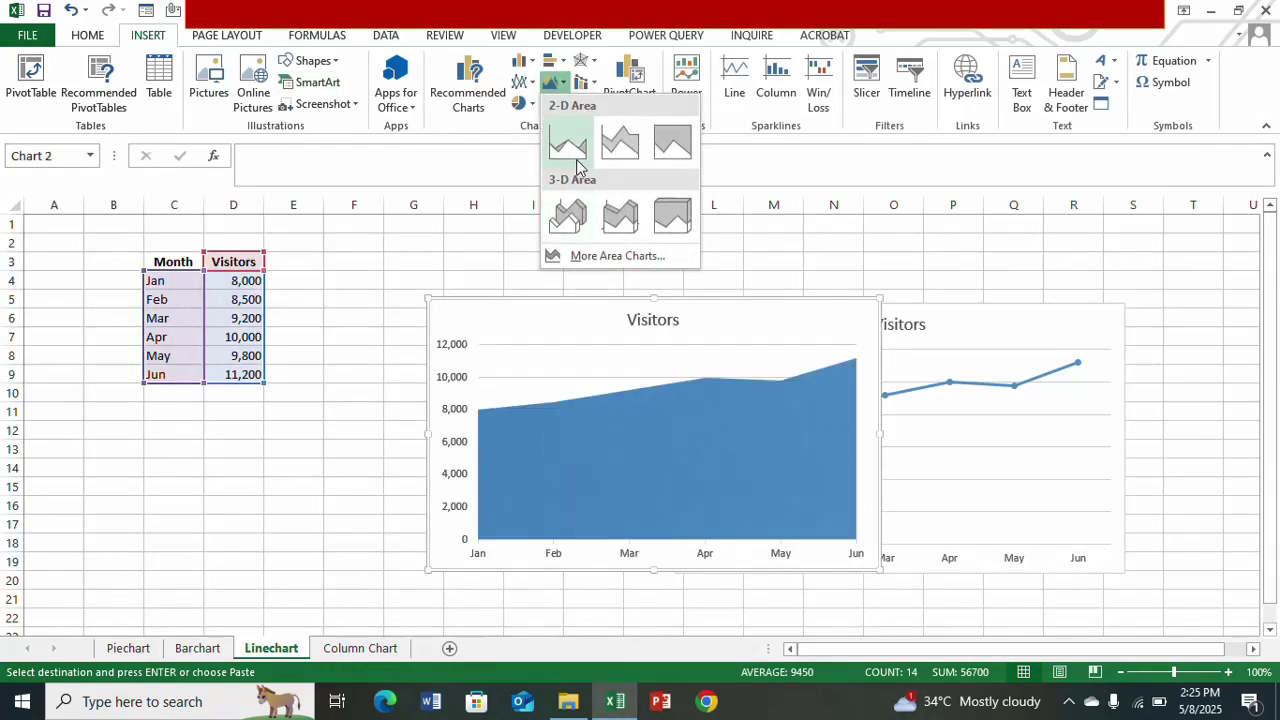
{"action": "left_click", "coordinate": [567, 143]}
{"action": "left_click_drag", "start_coordinate": [576, 304], "coordinate": [471, 291]}
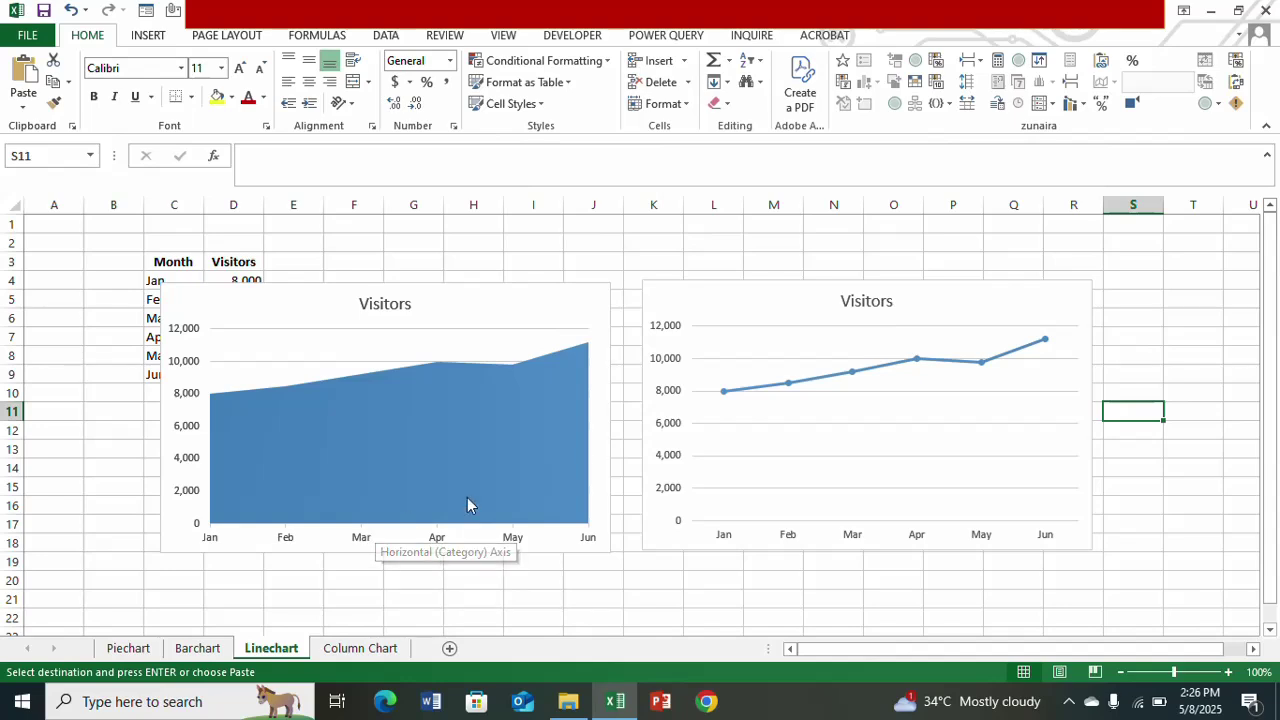
Step: On the Column Chart sheet, insert a 2-D clustered column chart from C3:F6 and place it just below the table from row 8
{"action": "left_click", "coordinate": [378, 650]}
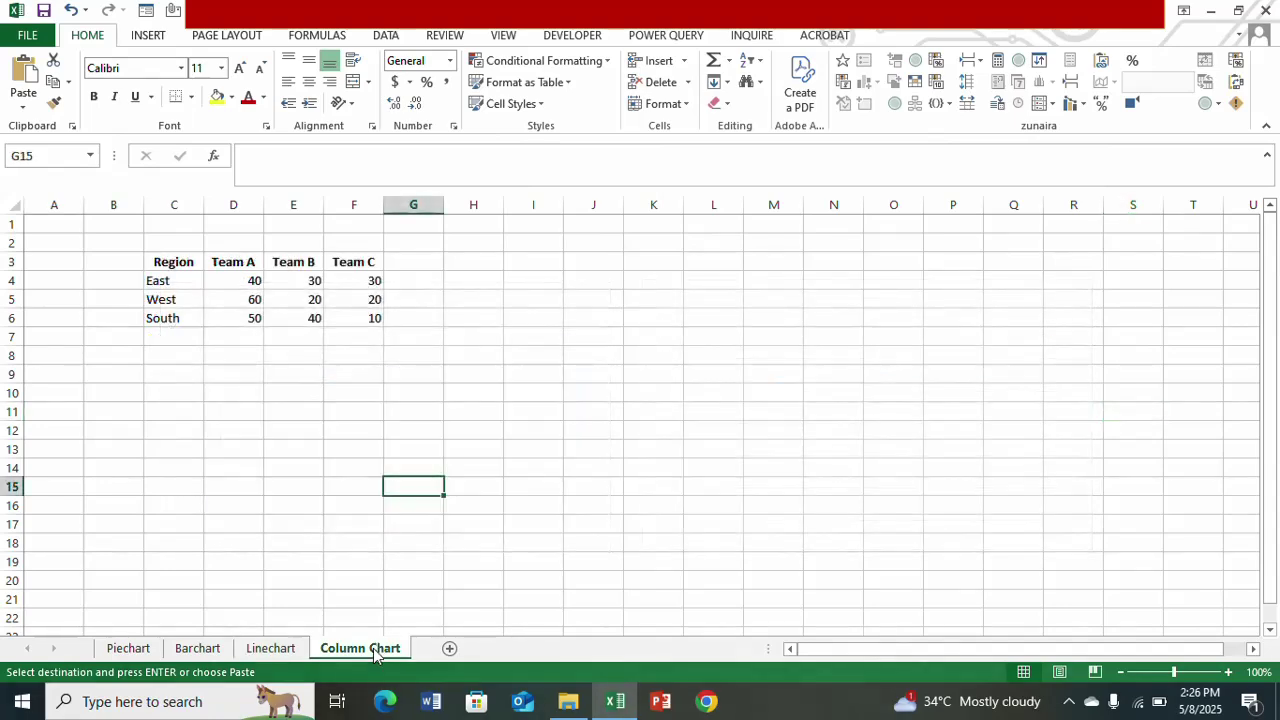
{"action": "left_click", "coordinate": [176, 262]}
{"action": "left_click_drag", "start_coordinate": [278, 303], "coordinate": [352, 318]}
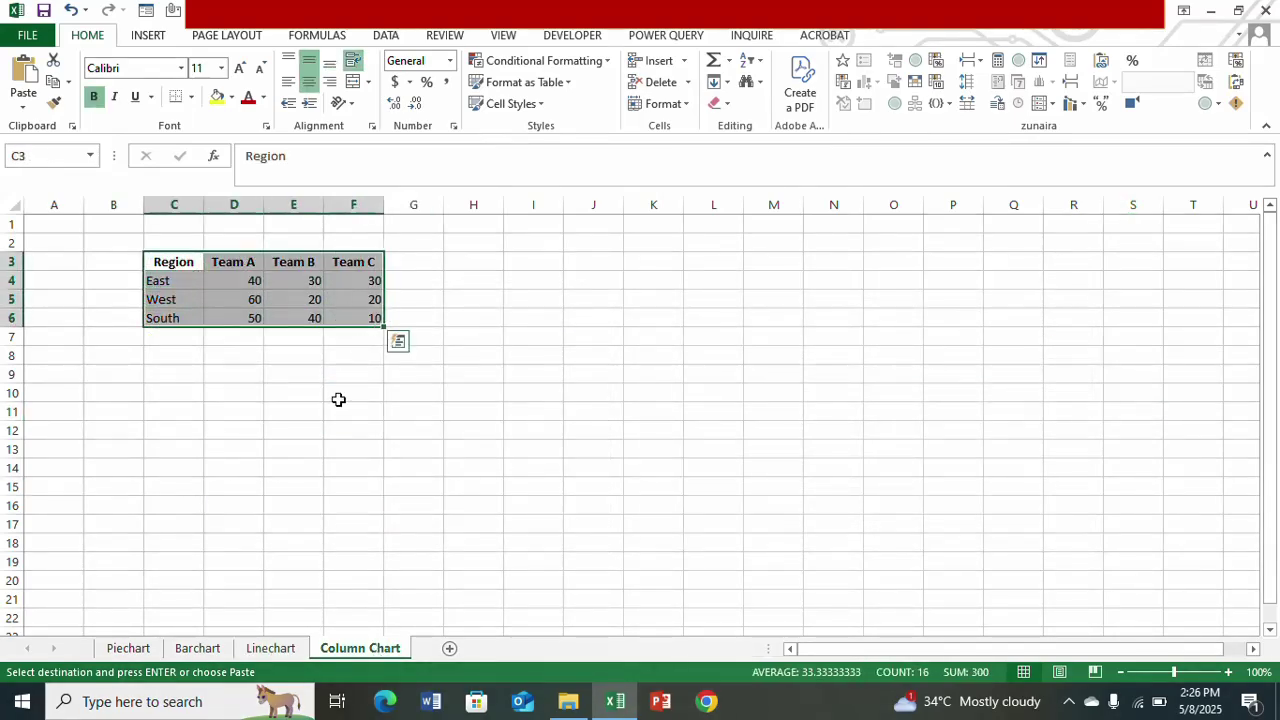
{"action": "left_click", "coordinate": [152, 37]}
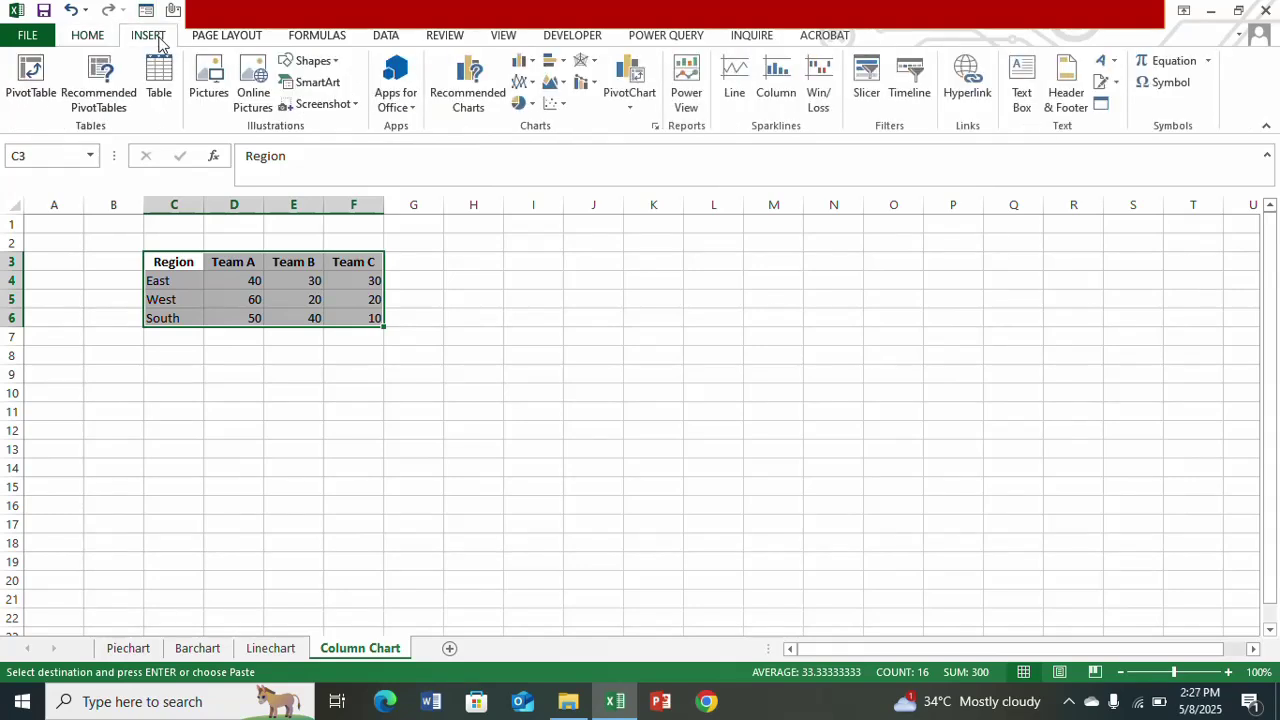
{"action": "left_click", "coordinate": [533, 63]}
{"action": "left_click", "coordinate": [536, 120]}
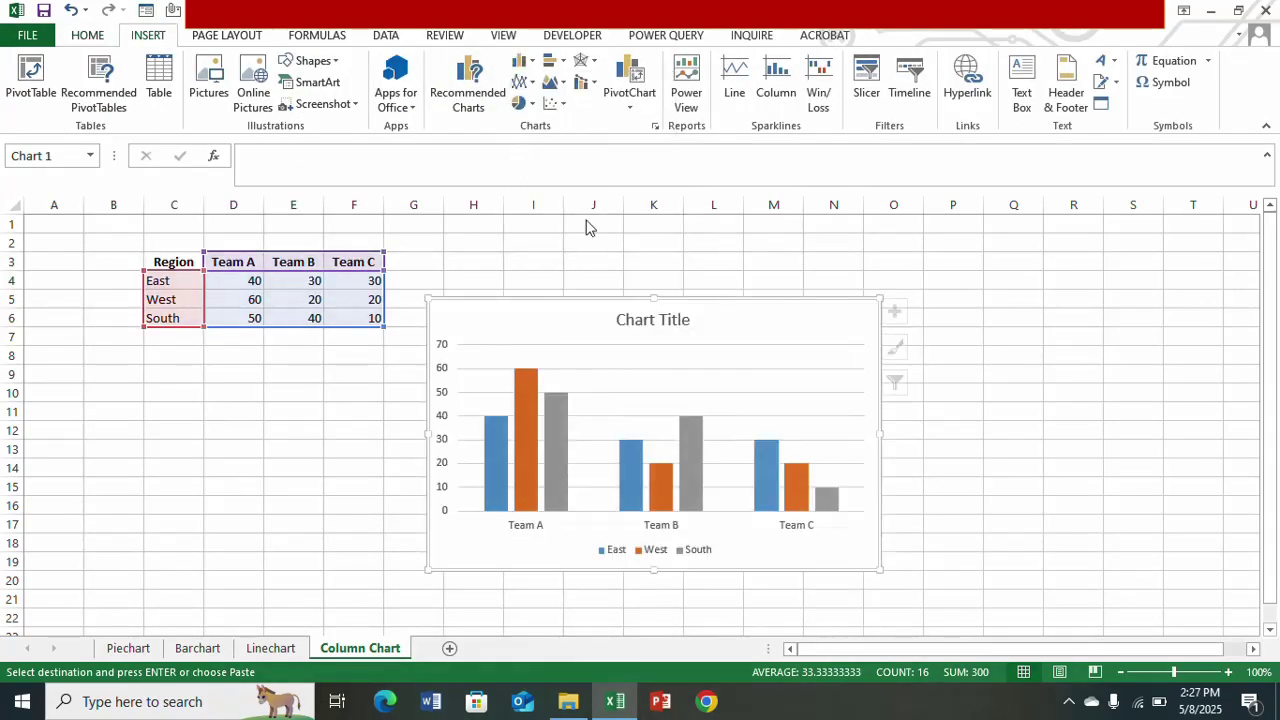
{"action": "left_click_drag", "start_coordinate": [669, 310], "coordinate": [430, 322]}
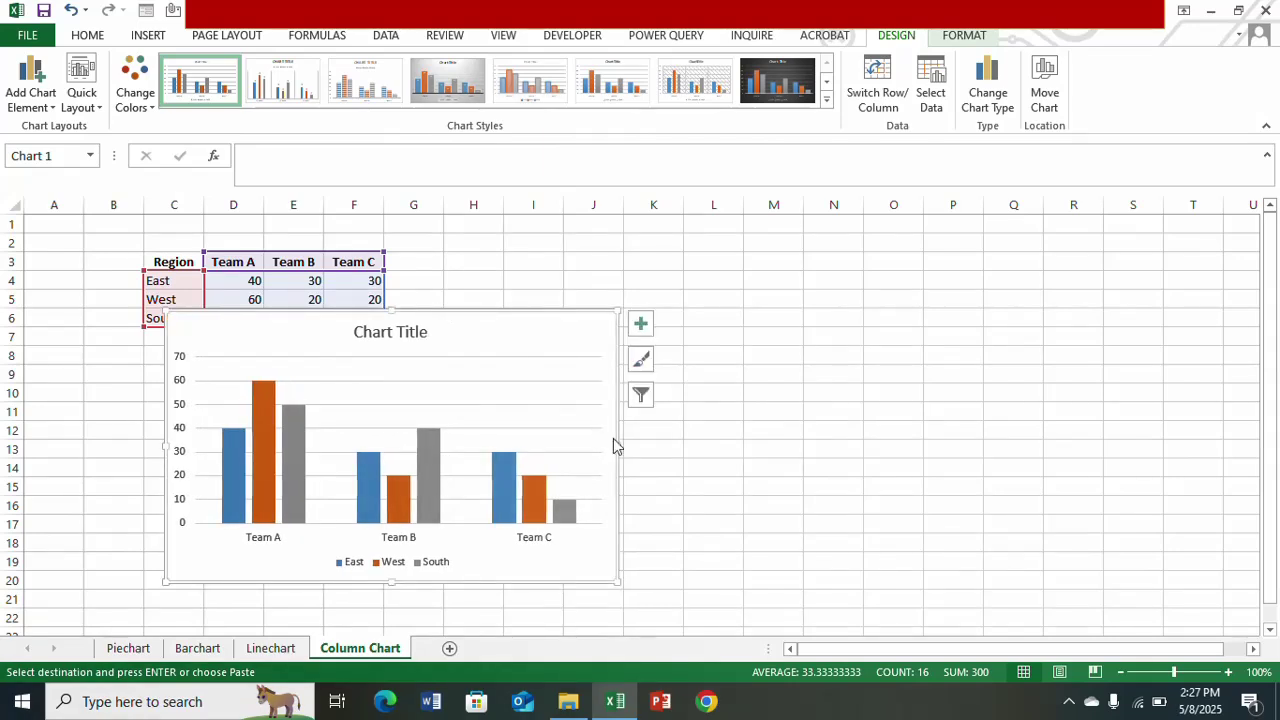
{"action": "left_click_drag", "start_coordinate": [523, 317], "coordinate": [523, 354]}
Step: Insert a 2-D 100% stacked column chart from C3:F6 and move it to about columns K to R from row 4
{"action": "left_click", "coordinate": [160, 38]}
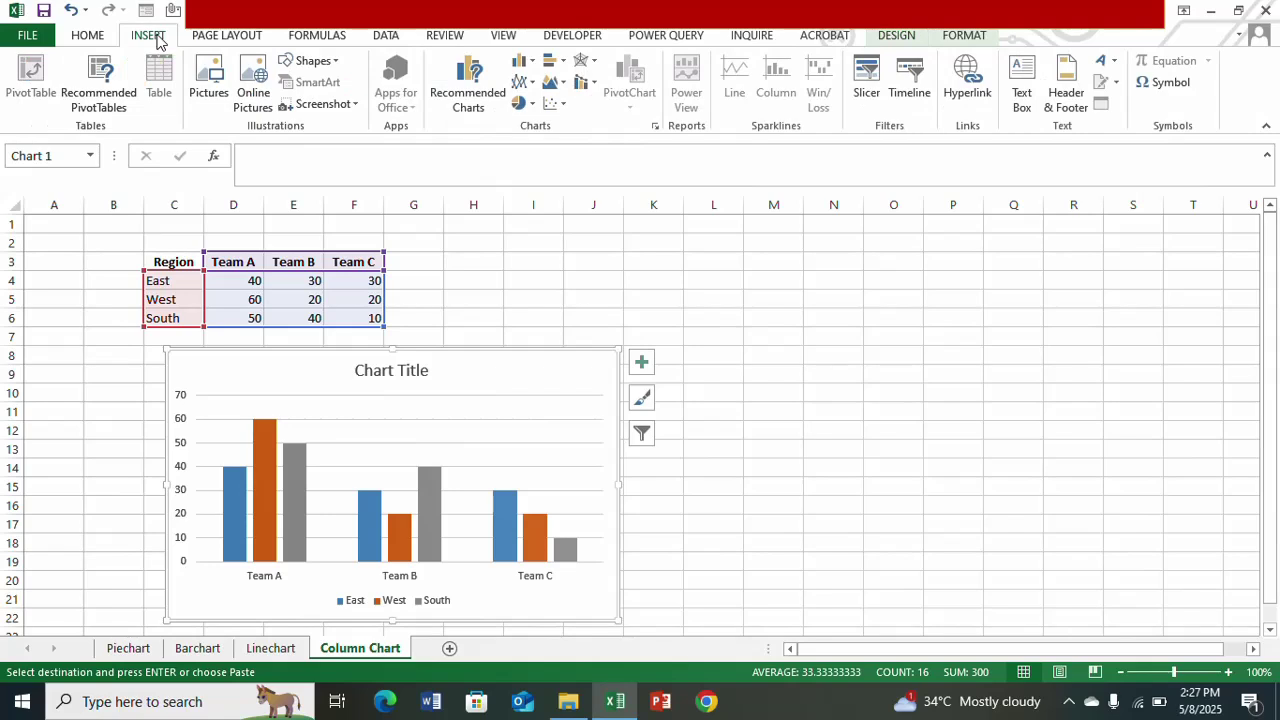
{"action": "left_click", "coordinate": [460, 336]}
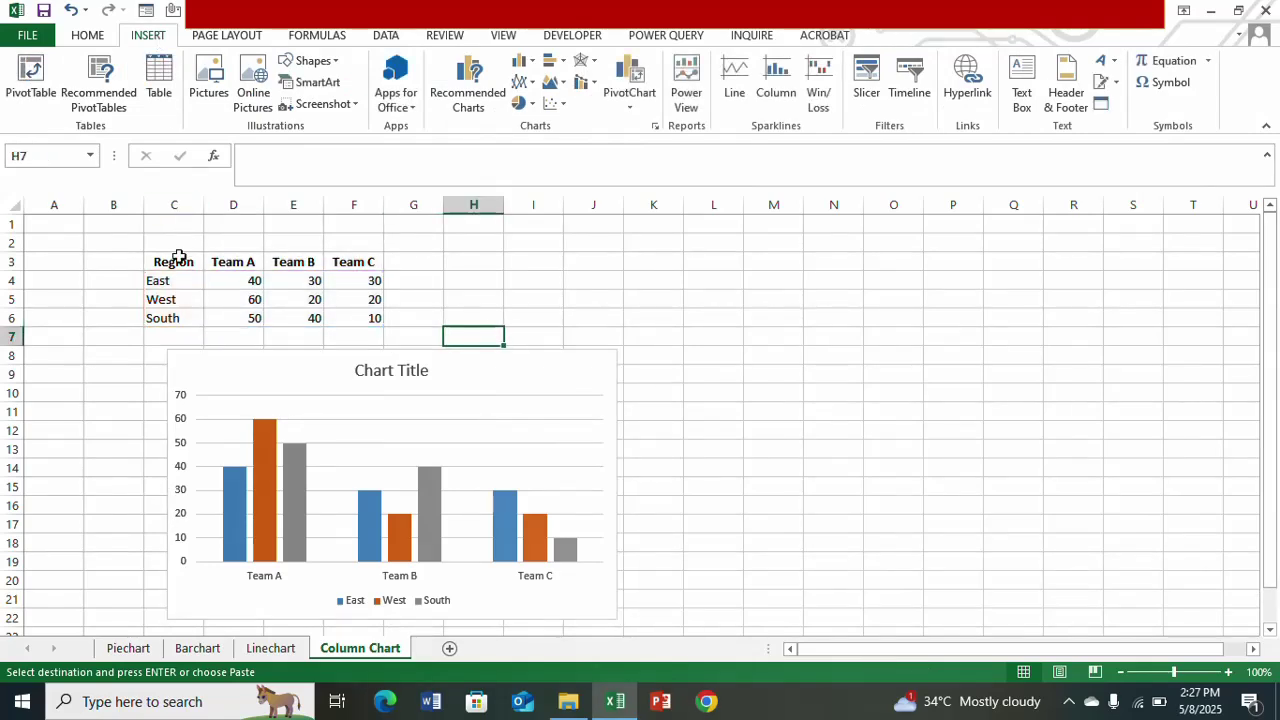
{"action": "left_click_drag", "start_coordinate": [166, 260], "coordinate": [331, 309]}
{"action": "left_click", "coordinate": [525, 64]}
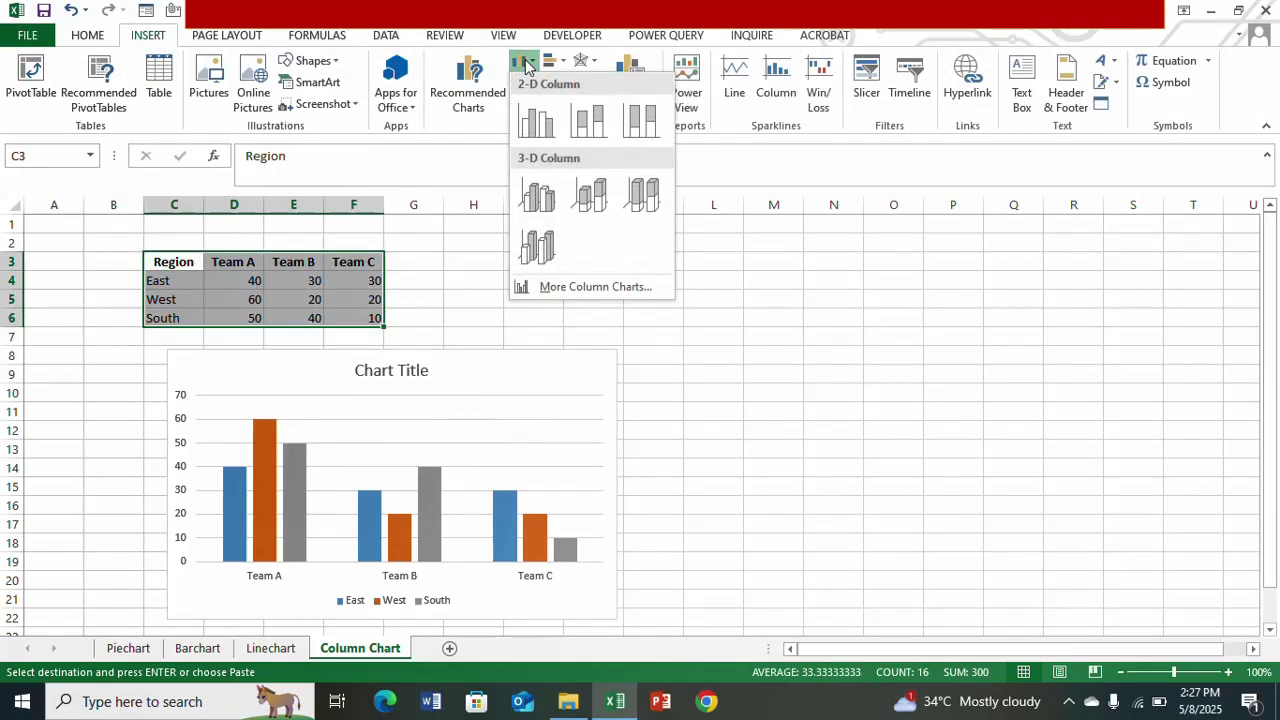
{"action": "left_click", "coordinate": [642, 120]}
{"action": "left_click_drag", "start_coordinate": [702, 305], "coordinate": [933, 291]}
Step: Move the clustered column chart up to row 4 over about columns C to J, level with the 100% stacked chart
{"action": "left_click", "coordinate": [554, 349]}
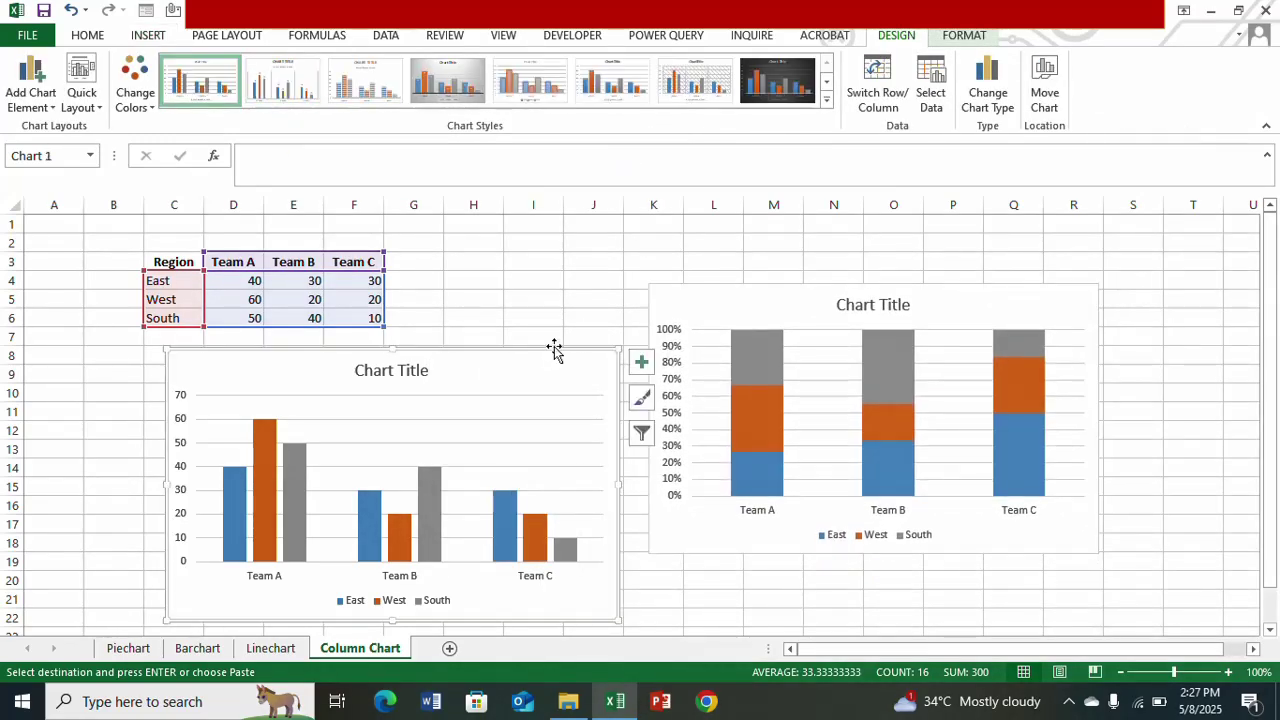
{"action": "left_click_drag", "start_coordinate": [554, 342], "coordinate": [570, 273]}
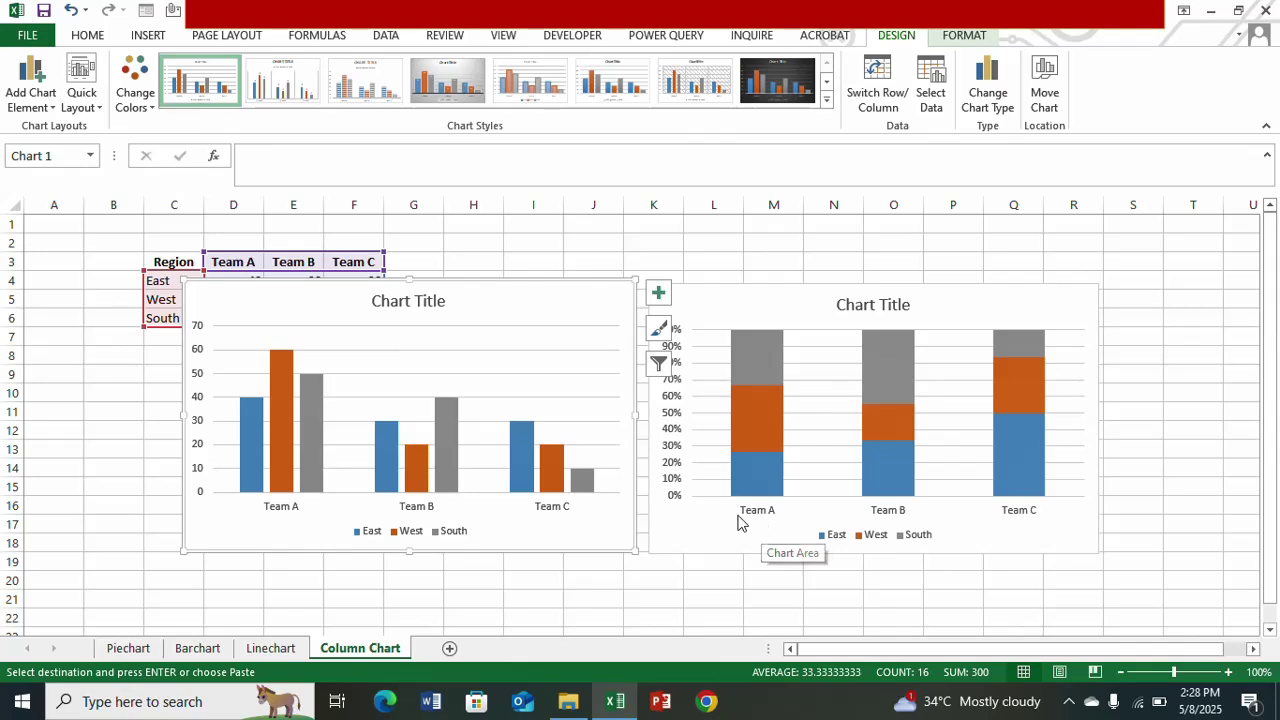
{"action": "mouse_move", "coordinate": [762, 454]}
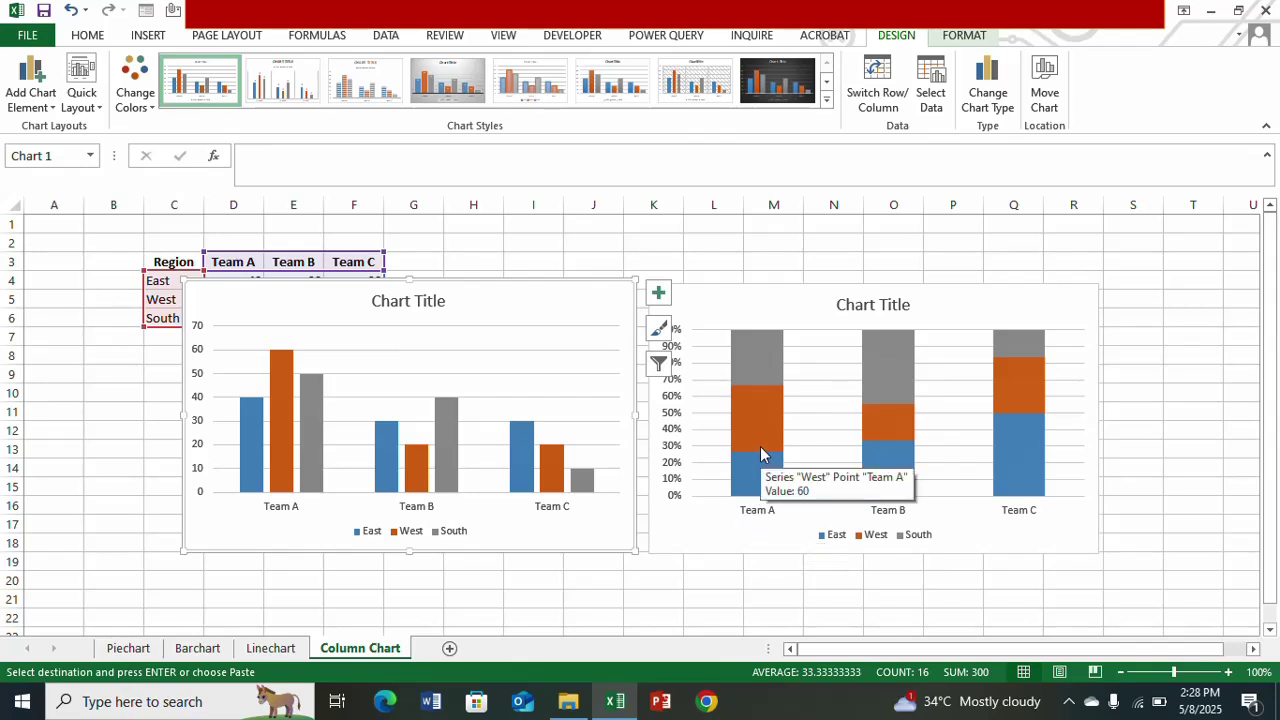
{"action": "mouse_move", "coordinate": [884, 462]}
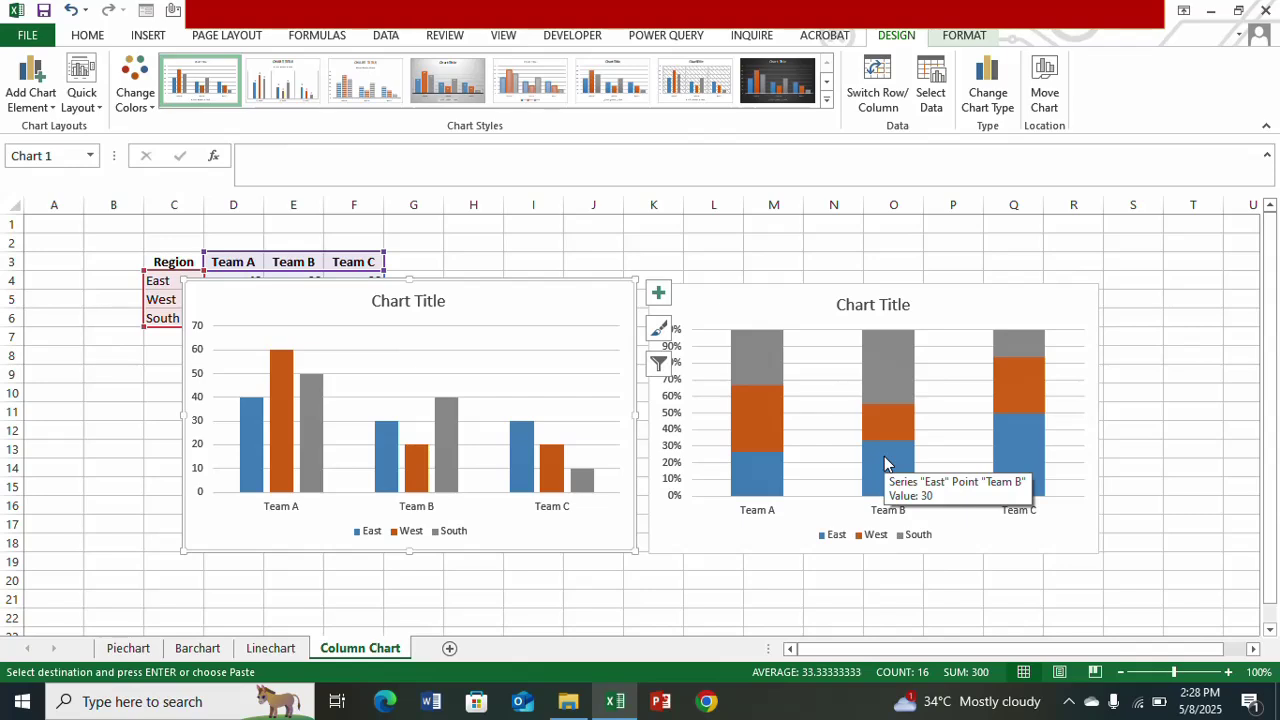